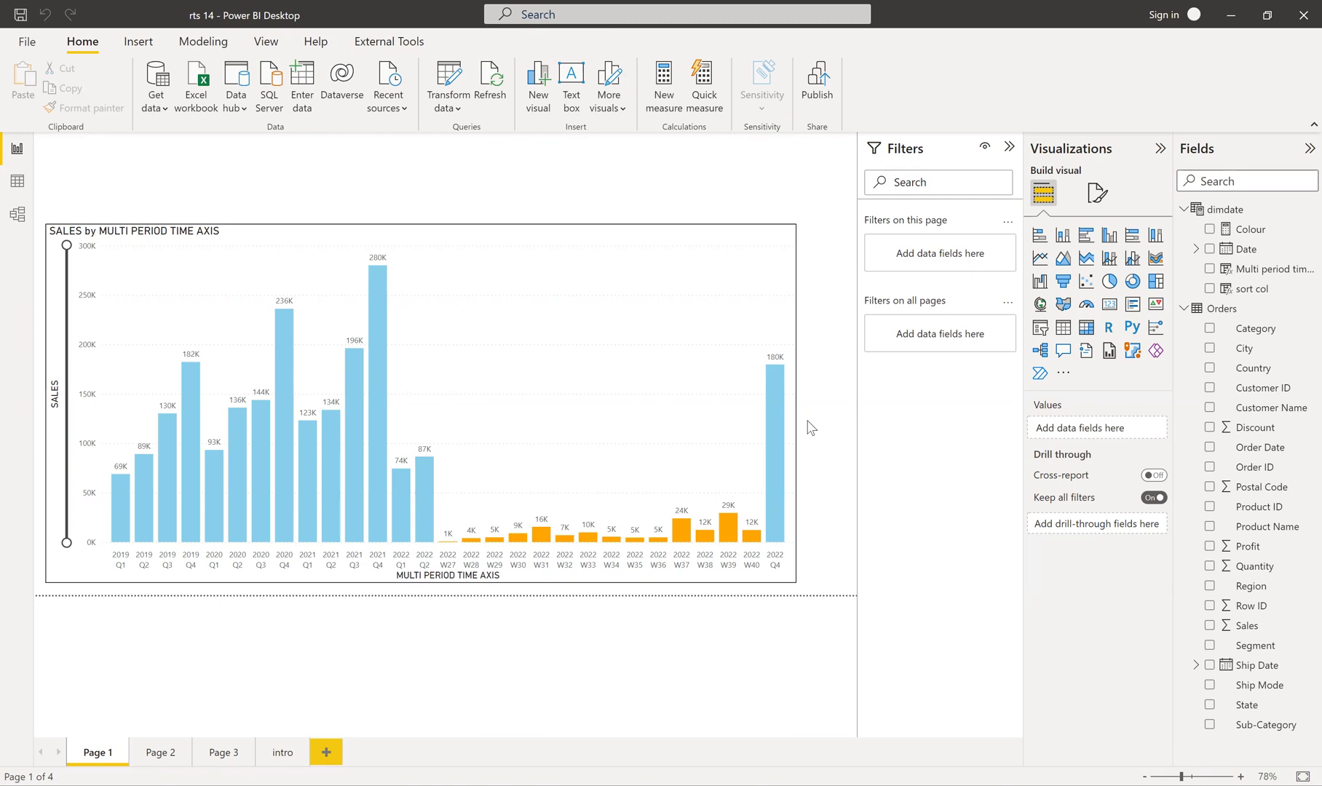
click(278, 757)
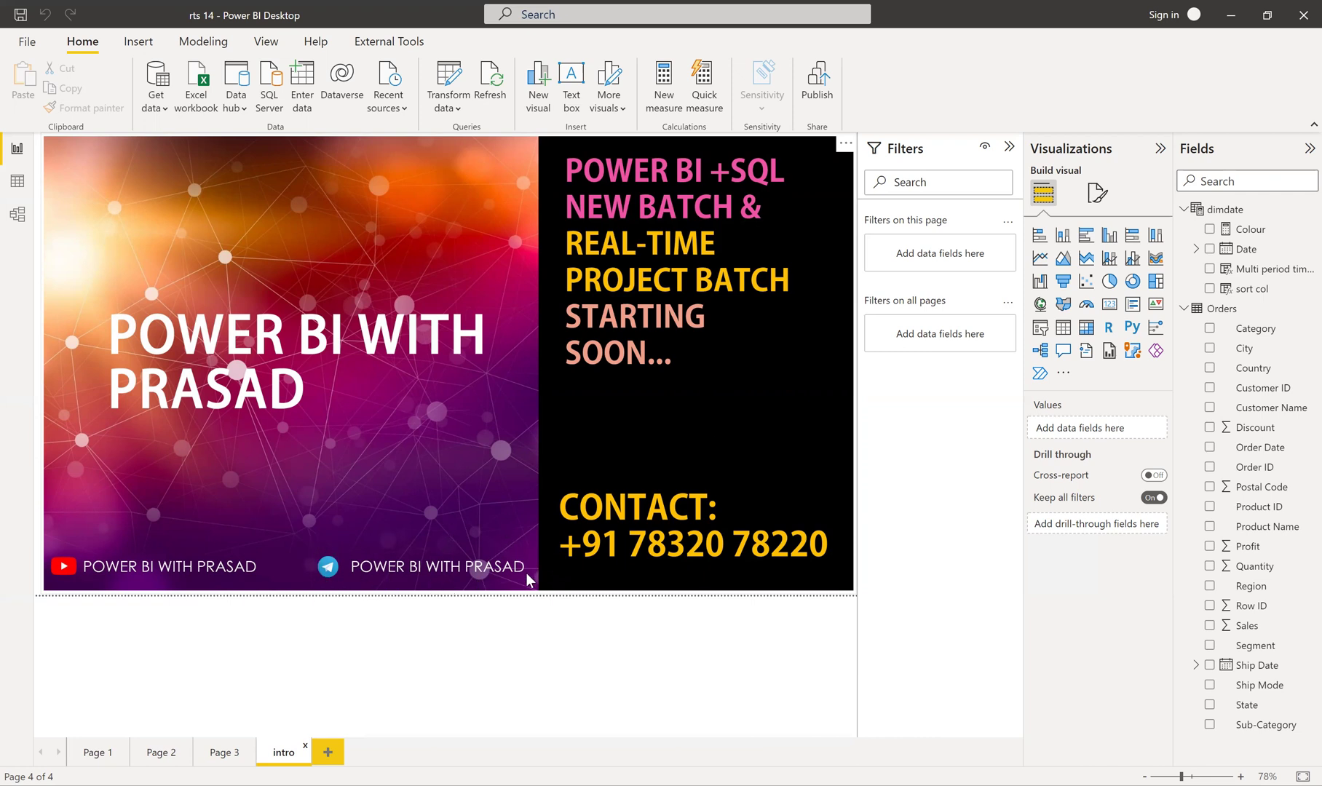
click(102, 754)
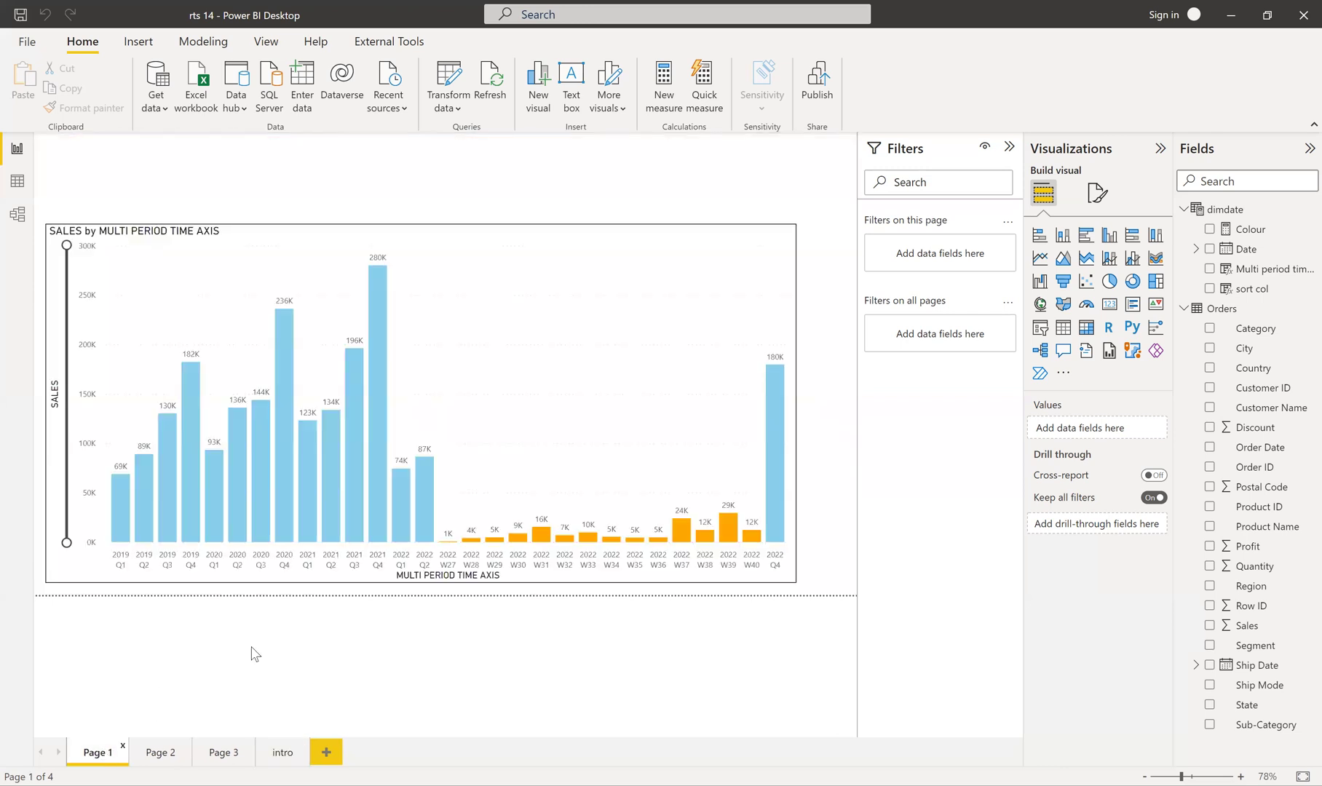
Expand the Sales by Year chart on Page 2 down through quarter to month level.
click(153, 754)
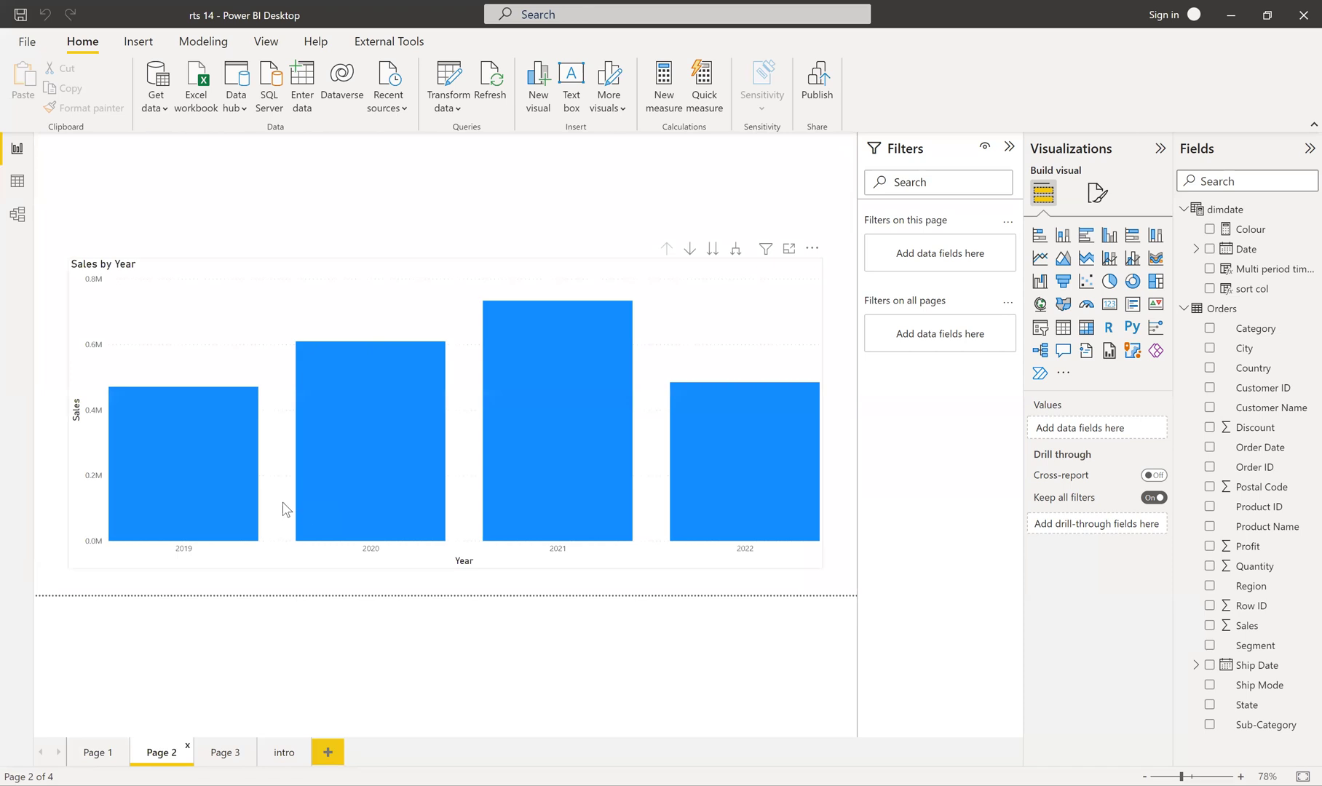
click(736, 253)
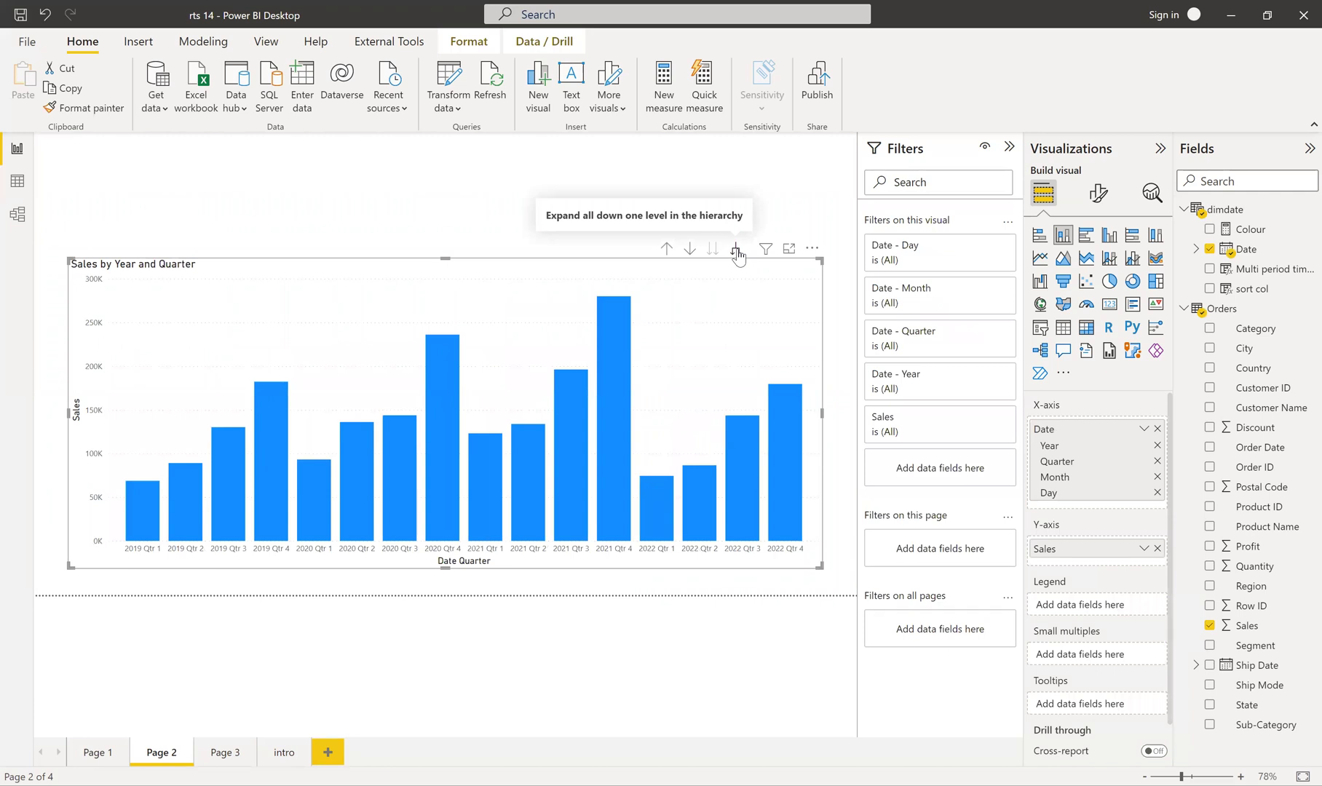
click(736, 252)
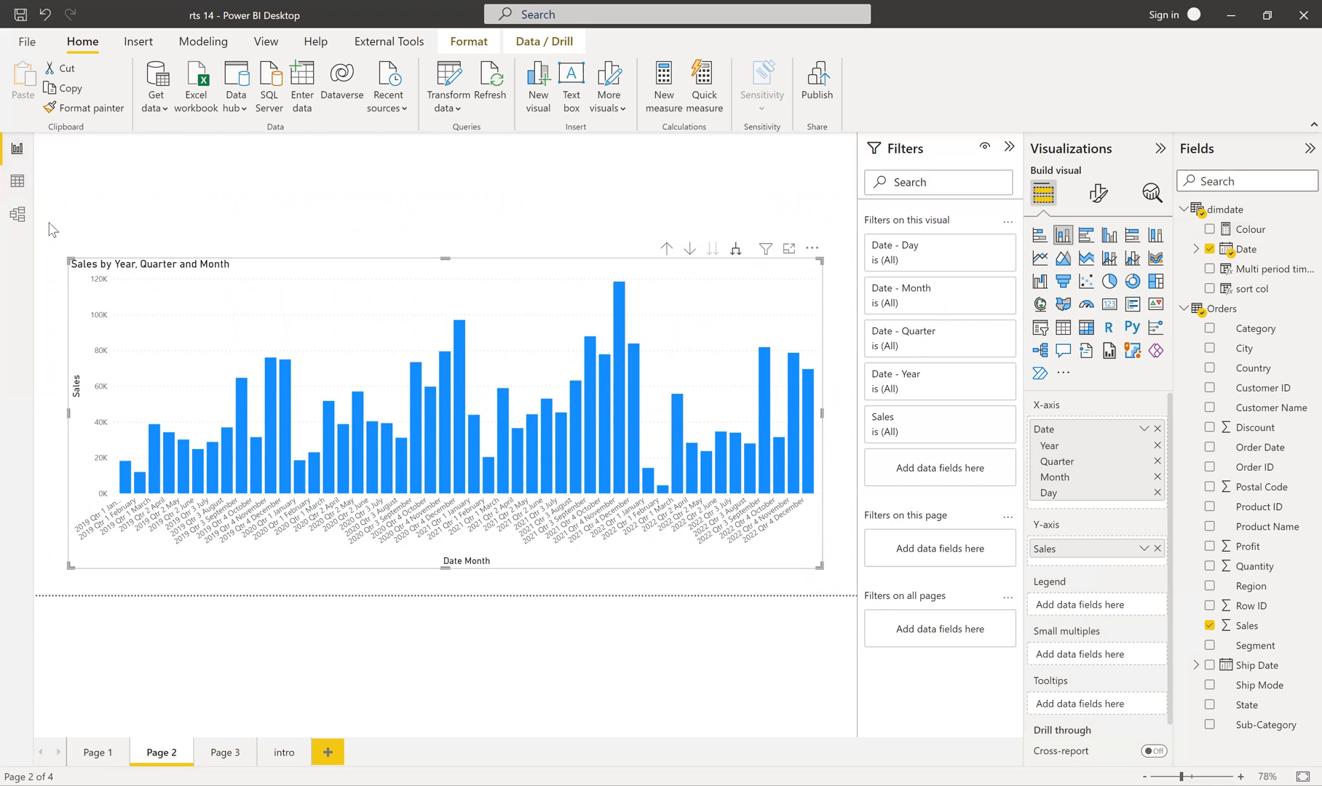
Inspect the relationship between the Orders and dimdate tables in the data model, and return to report Page 1.
click(17, 218)
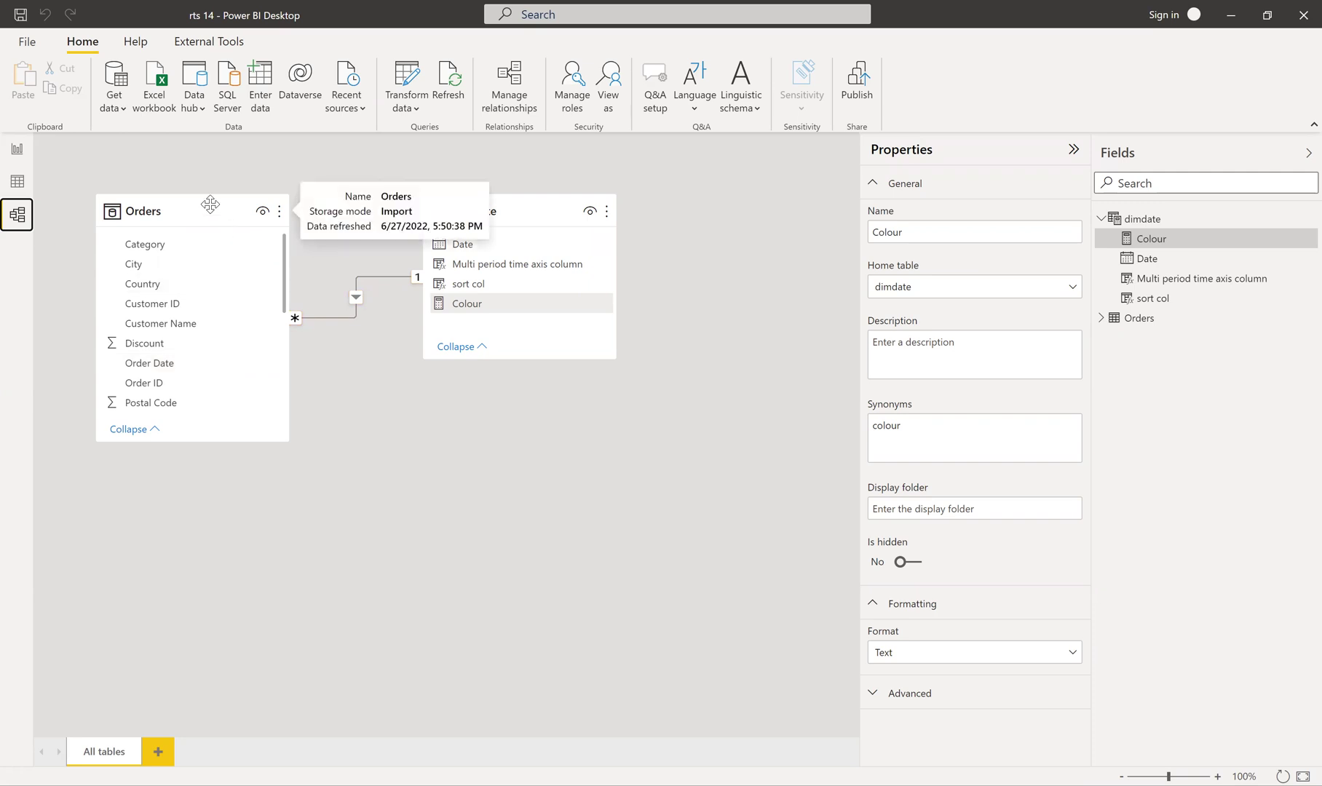
click(21, 155)
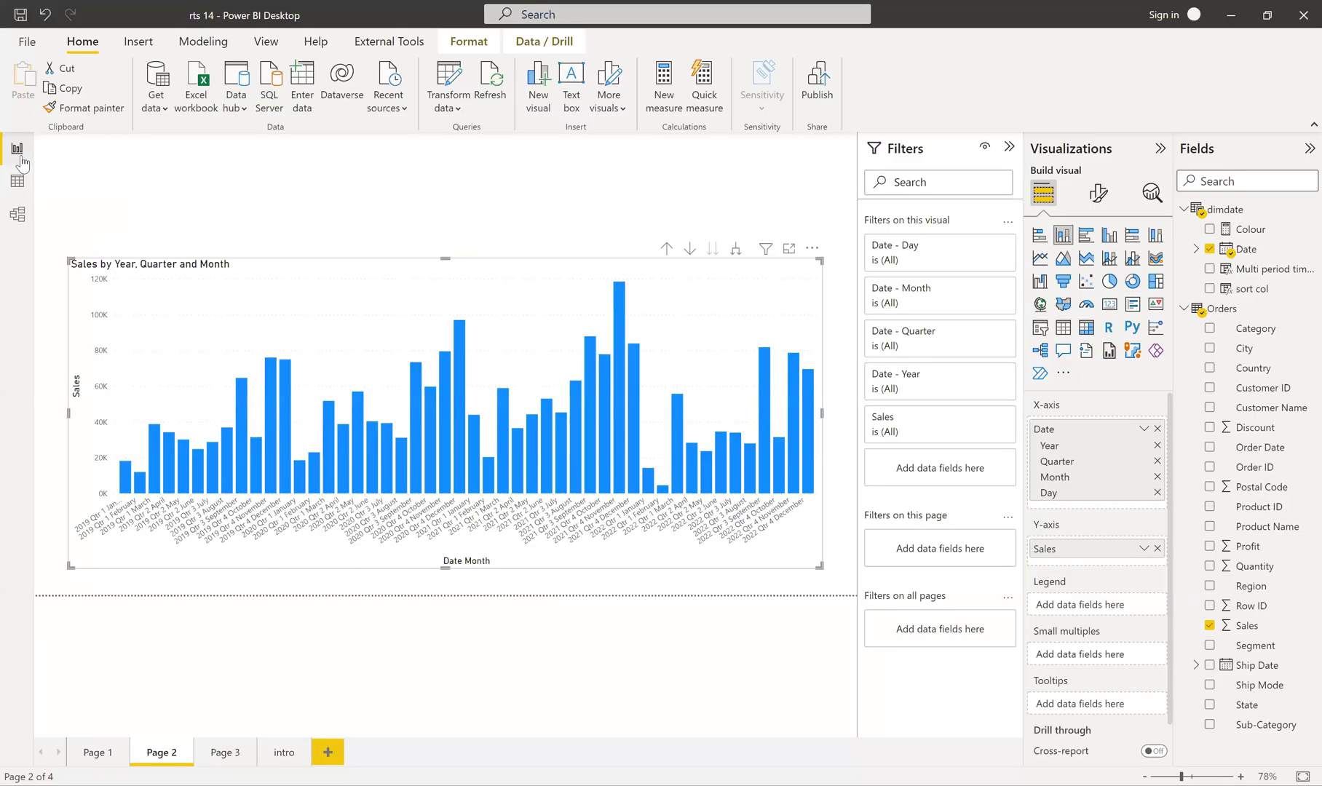
click(102, 750)
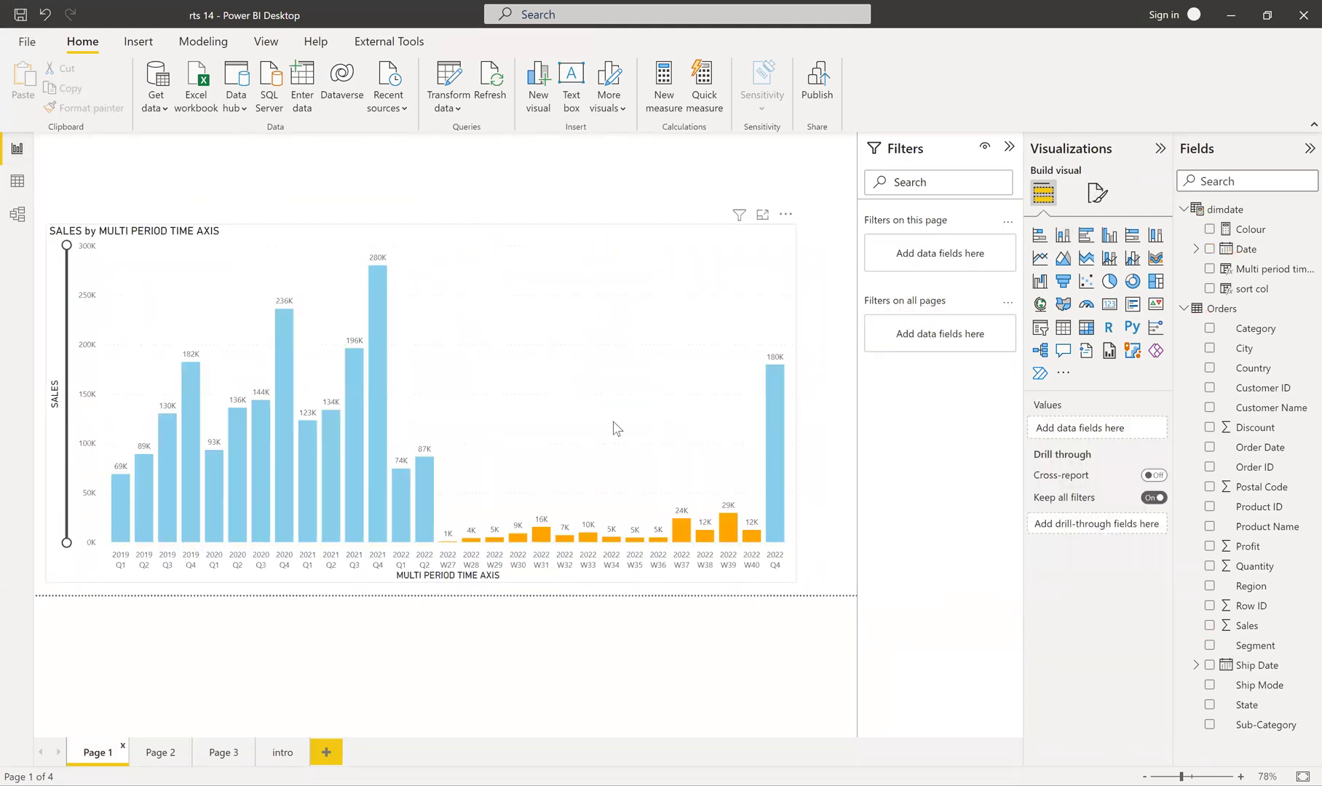
Examine the Multi period time axis column's formula and its quarter and week values for 2022 in the dimdate table data.
click(18, 182)
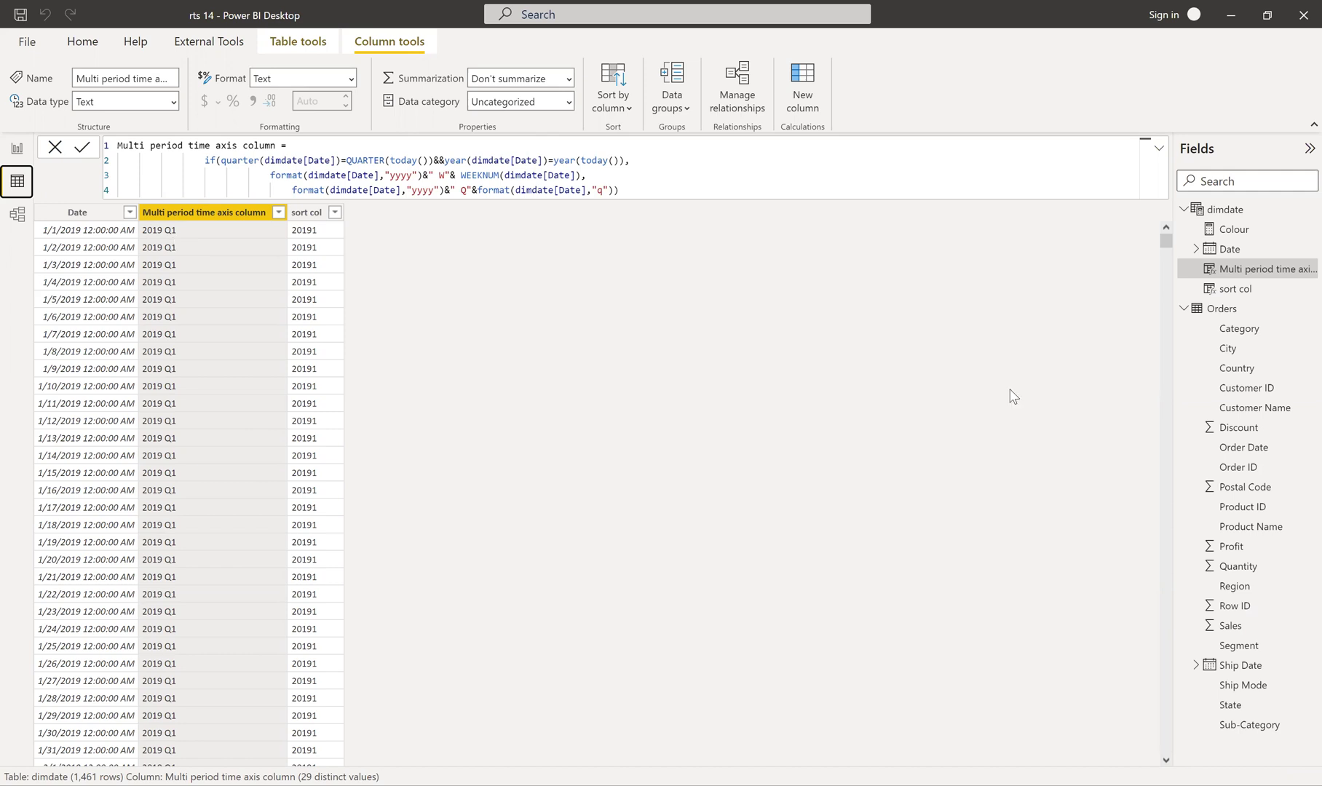
drag(1165, 241, 1183, 716)
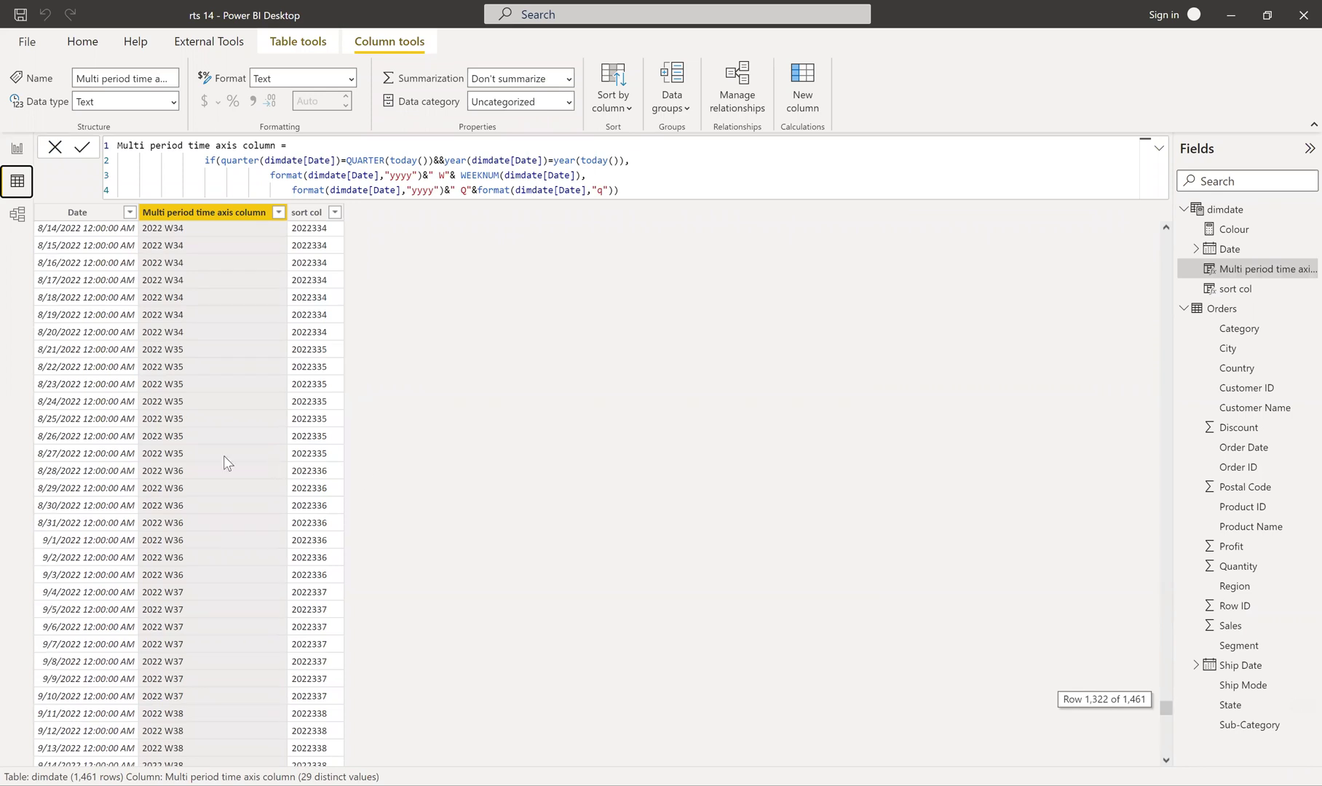
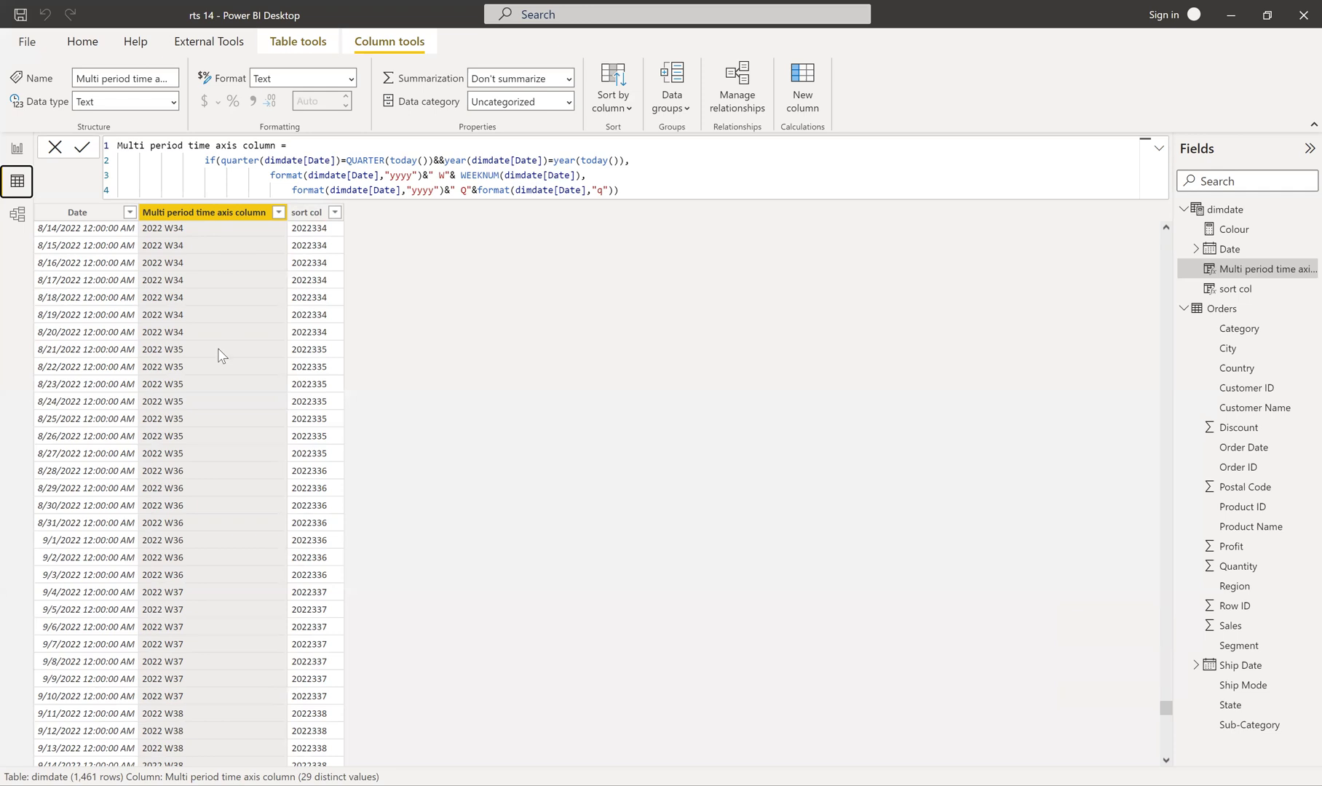
scroll(217, 348, up, 10)
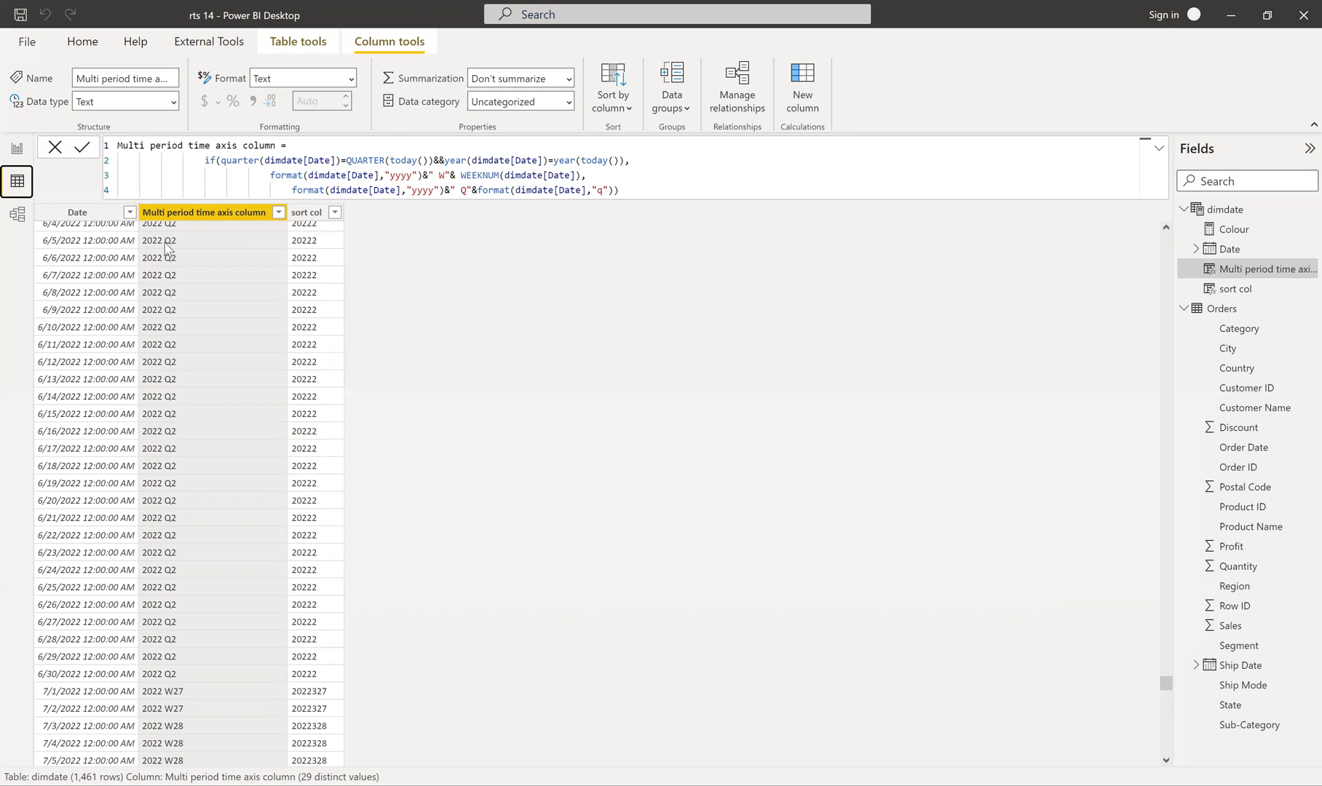
click(475, 190)
scroll(216, 309, down, 10)
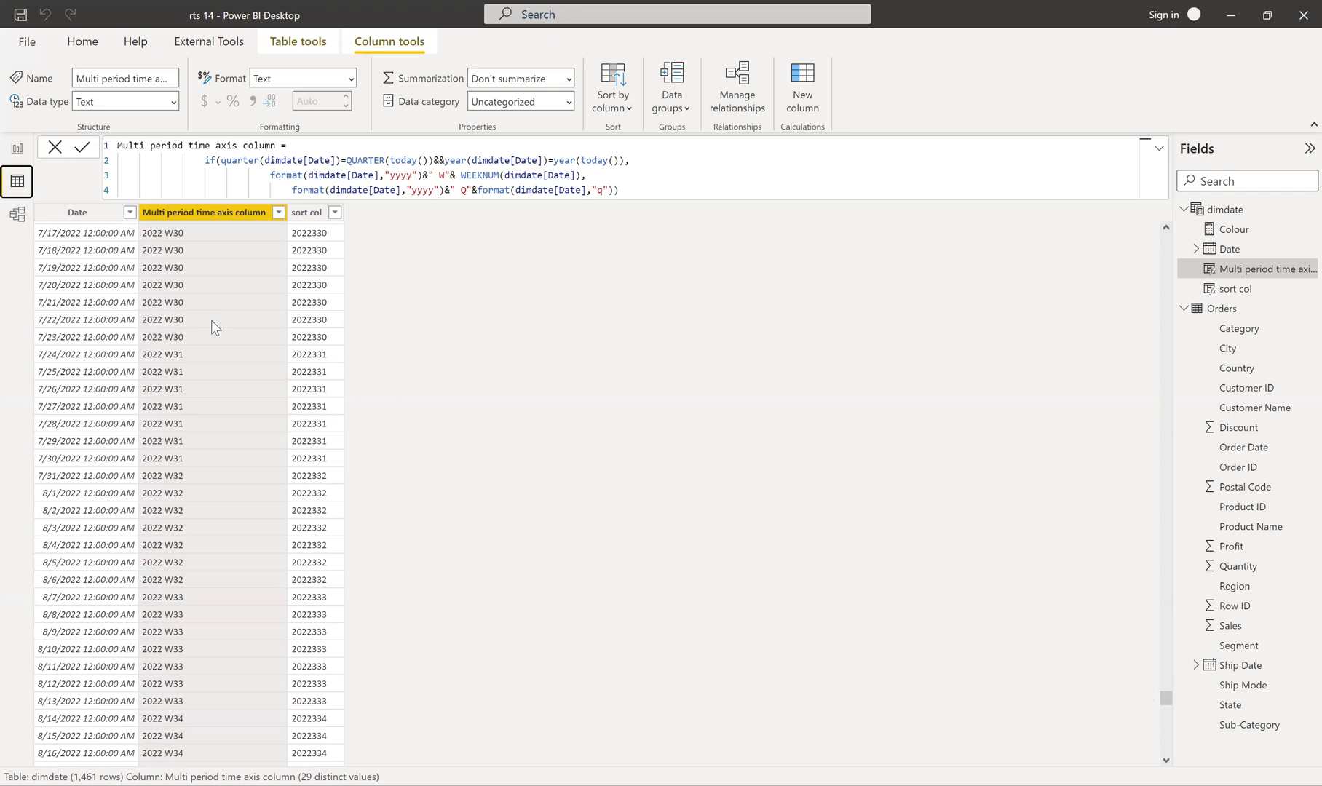
scroll(216, 327, up, 11)
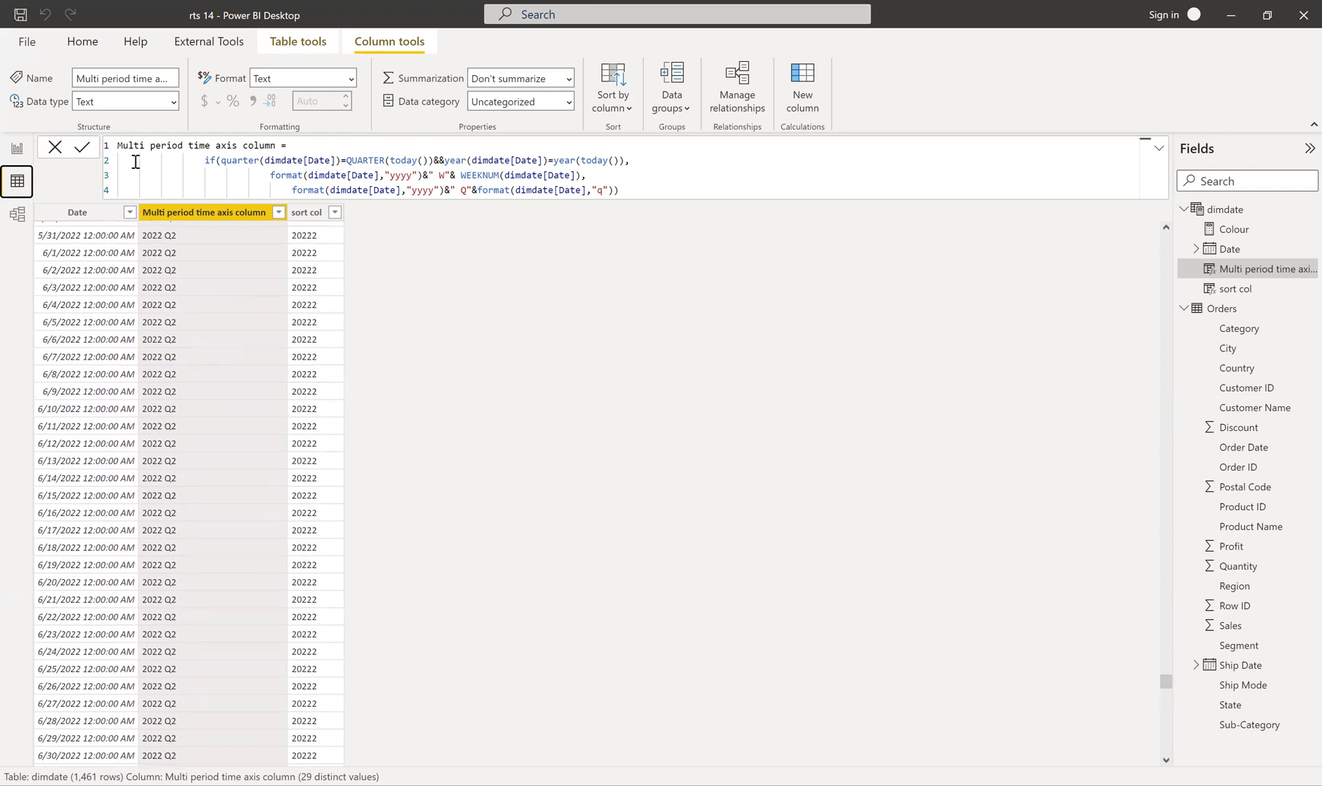
In the Page 1 report, set the Multi period time axis column to sort by itself.
click(17, 149)
mouse_move(781, 397)
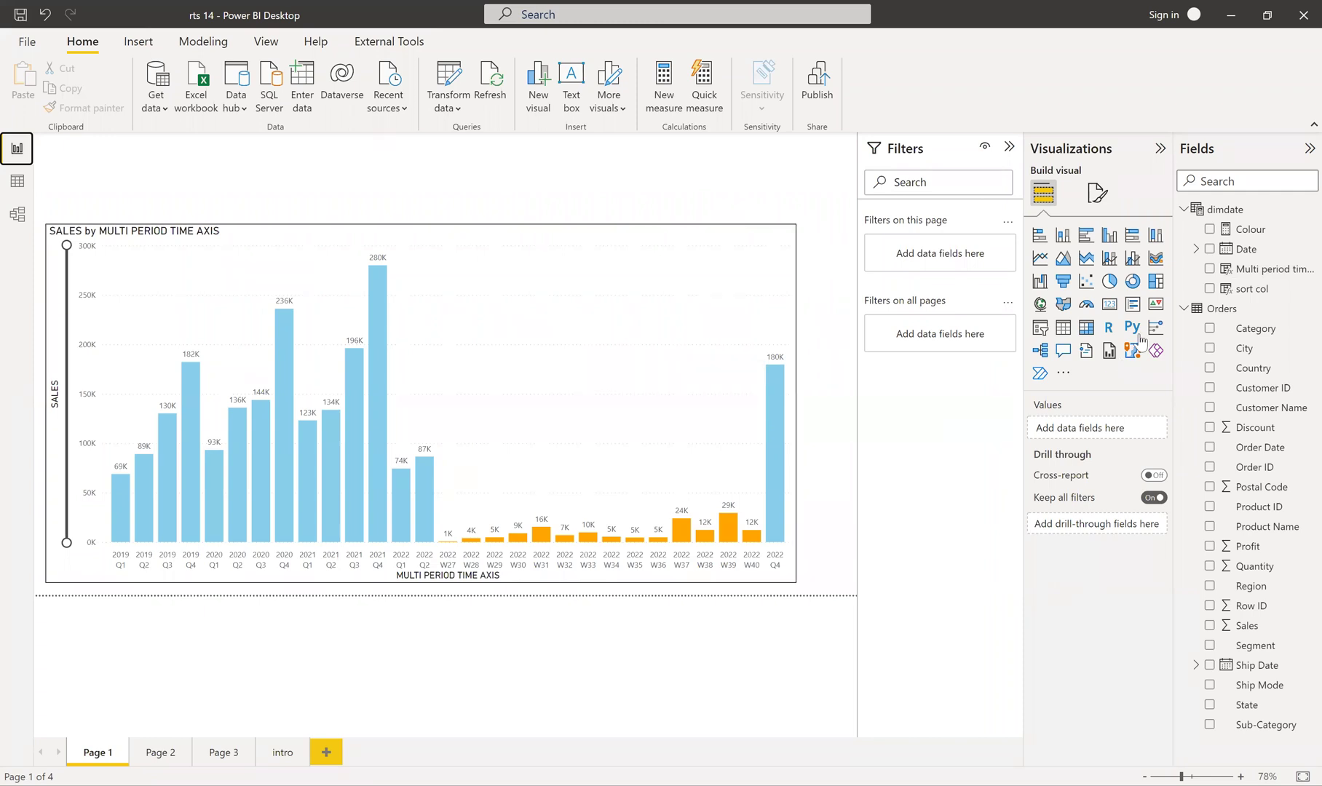
click(1257, 274)
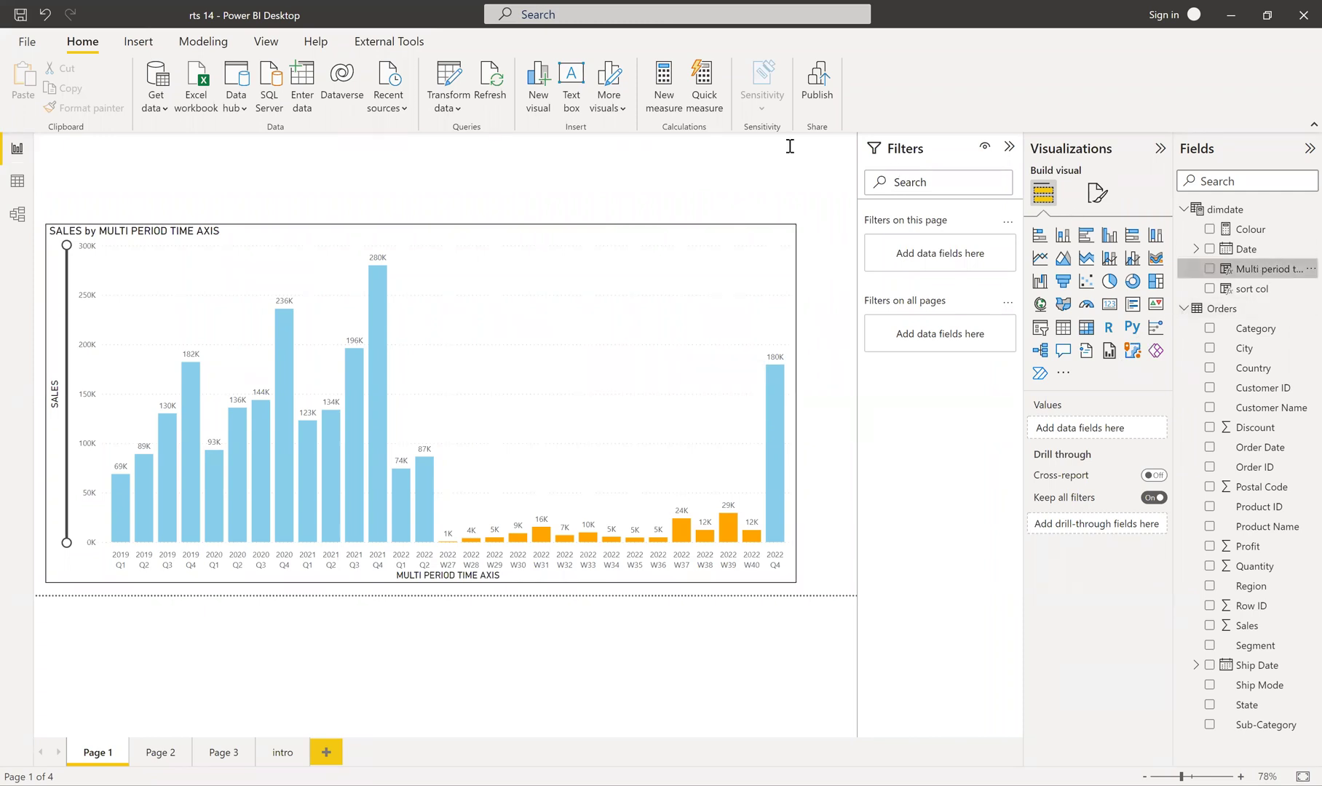
click(613, 98)
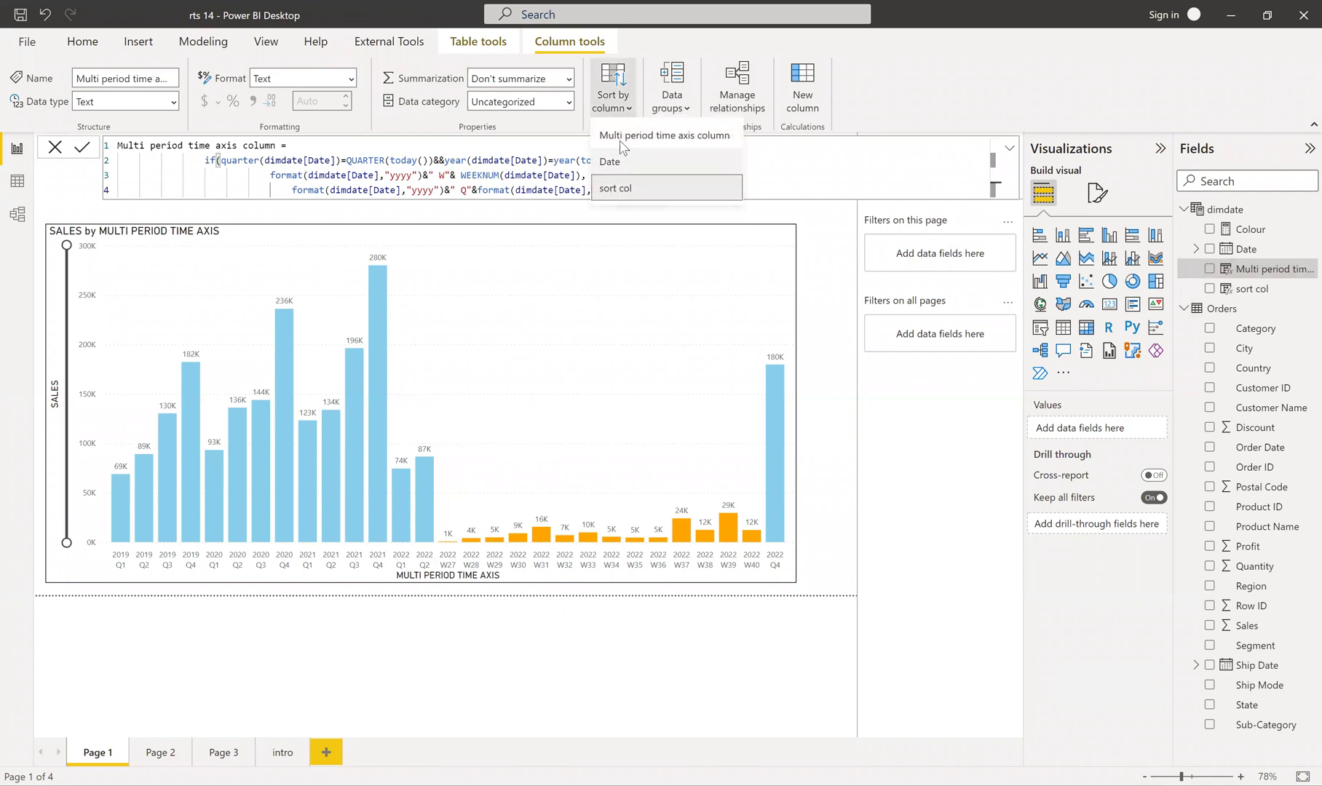
click(630, 186)
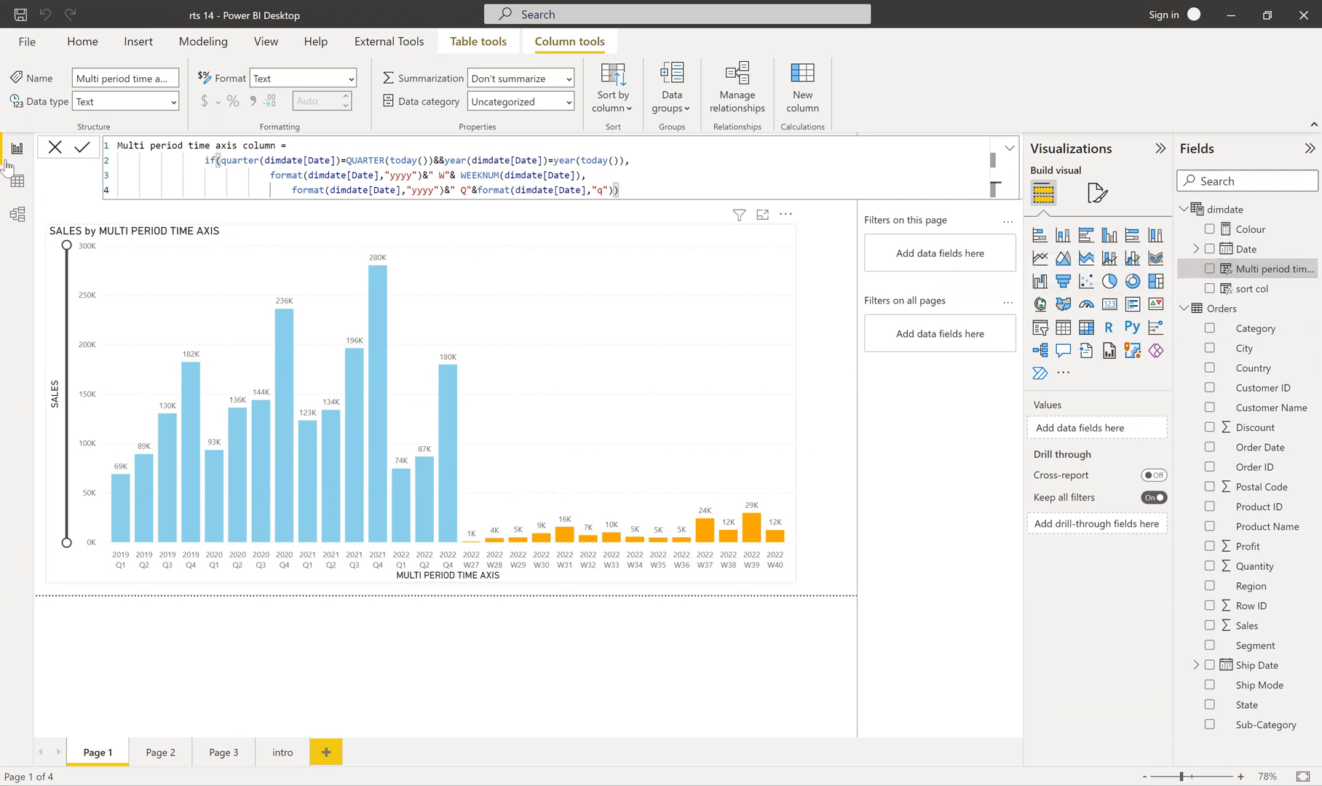
Examine the sort col formula in the dimdate table data and compare its quarter and week keys across 2020 to 2022.
click(17, 181)
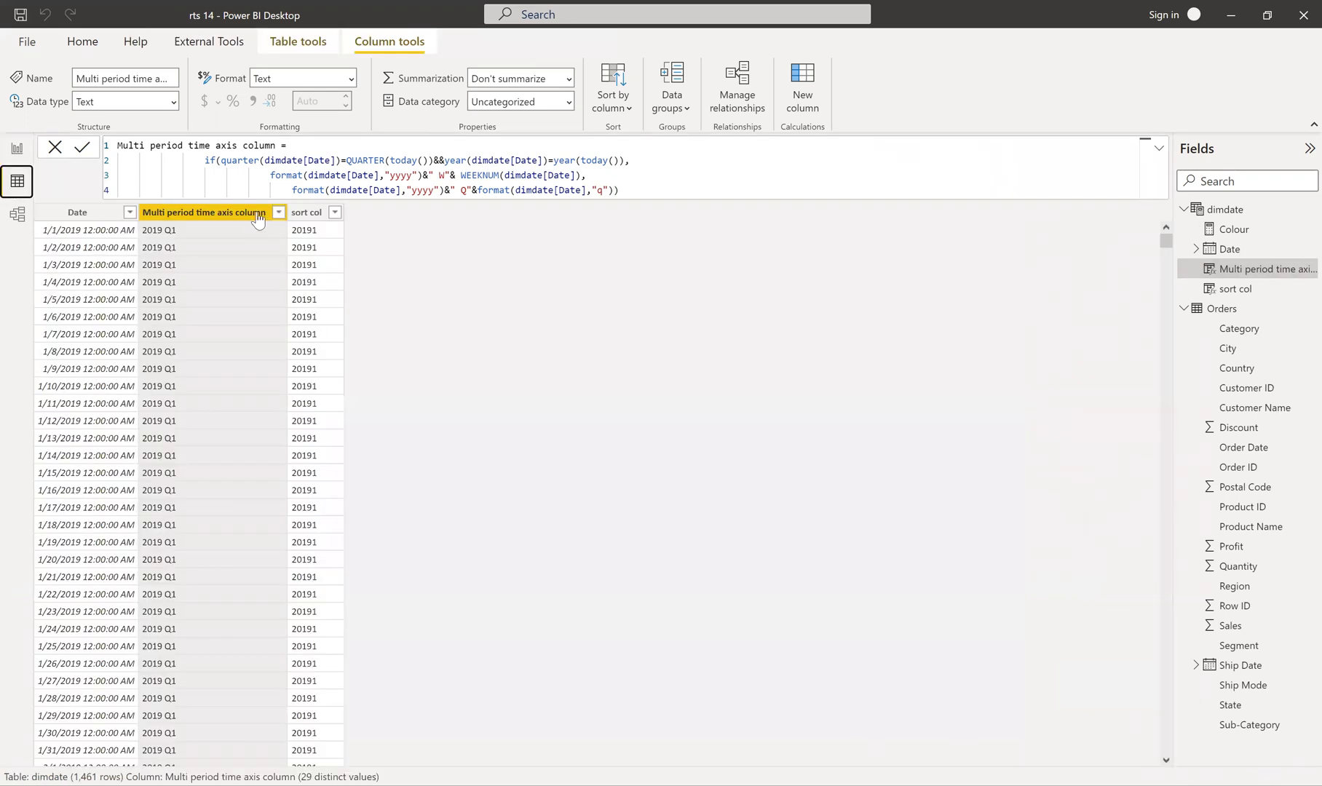
click(306, 214)
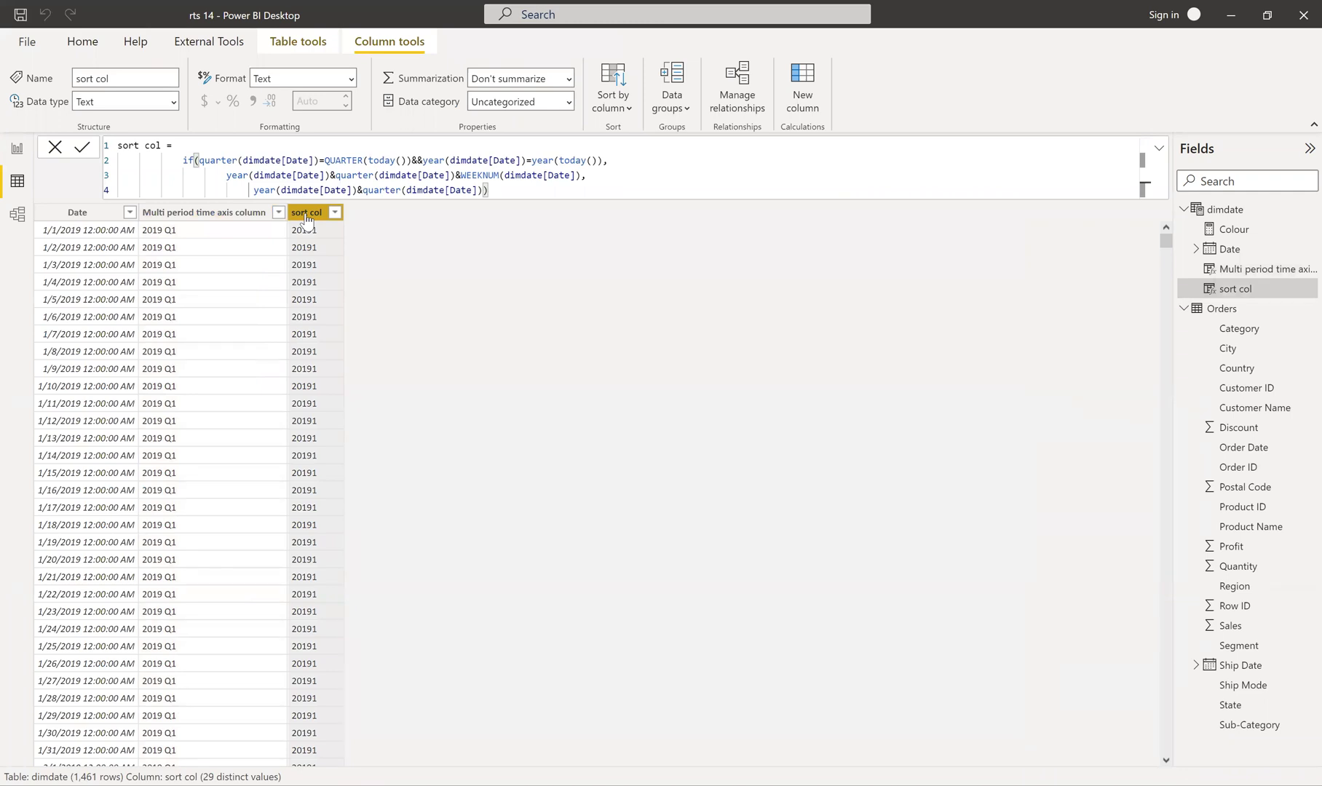
drag(609, 160, 182, 161)
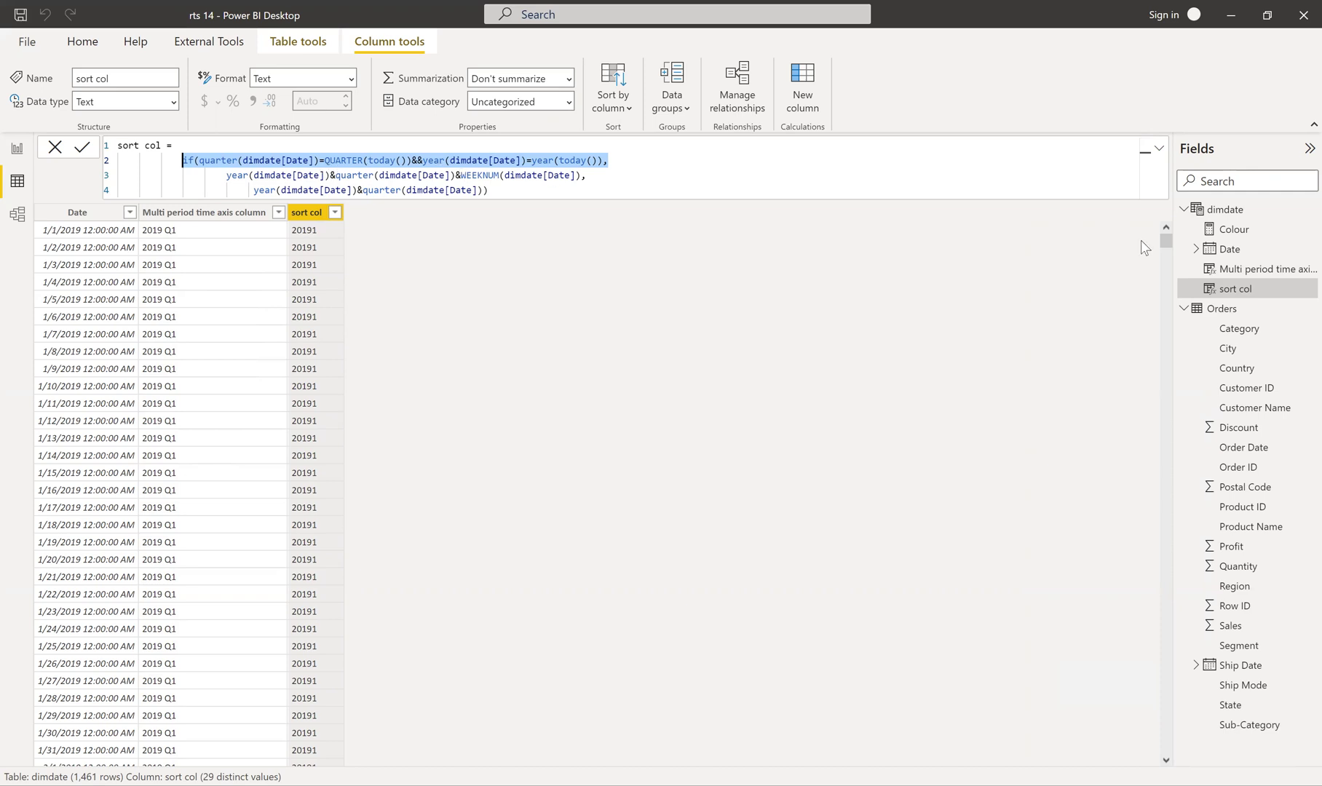
drag(1164, 240, 626, 567)
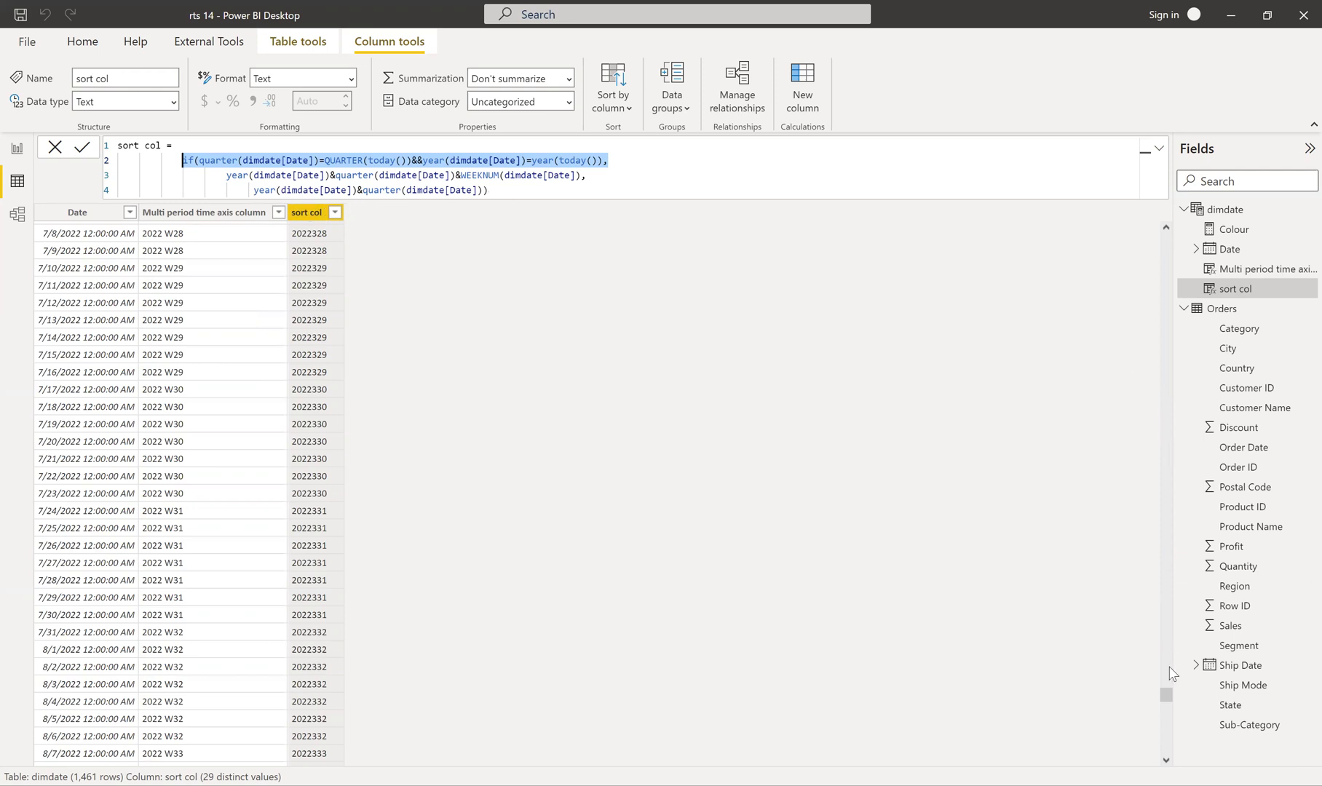
drag(1166, 693, 1162, 425)
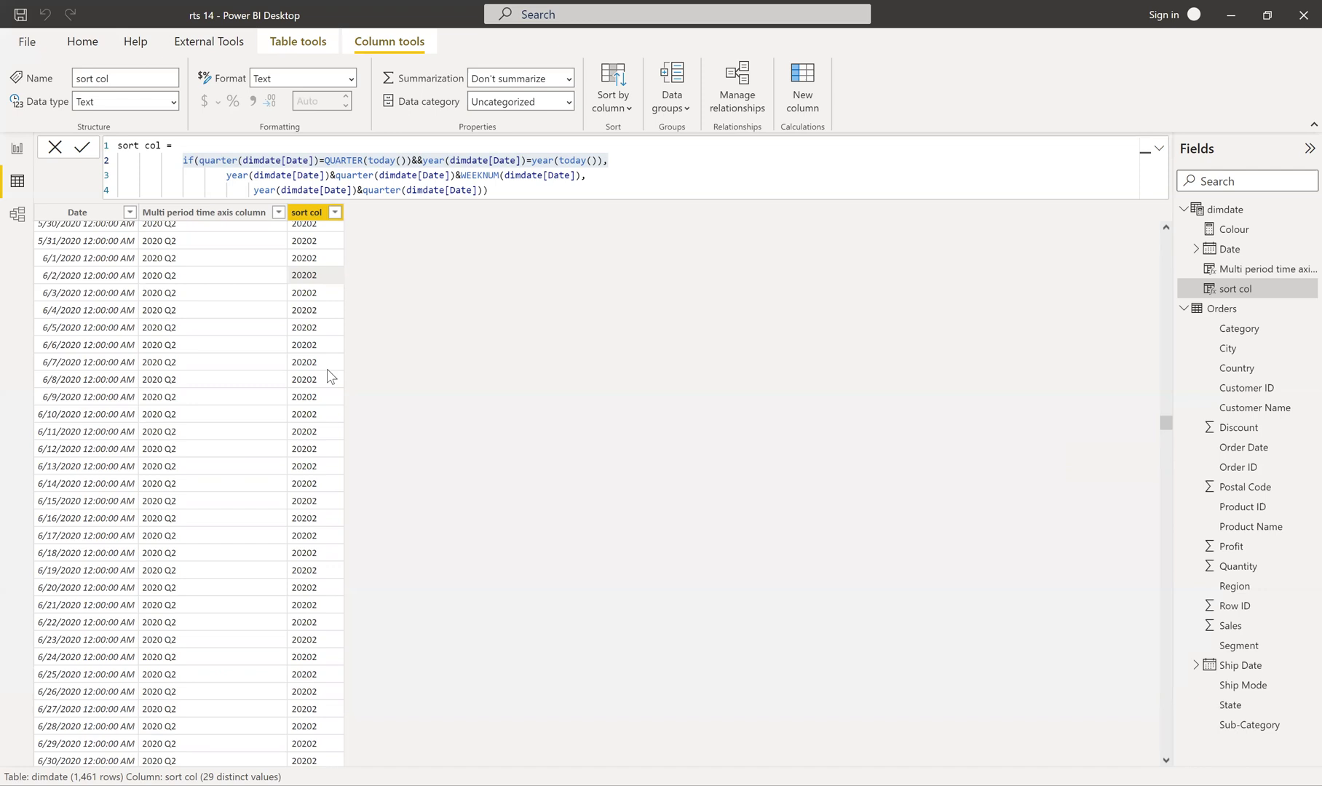
scroll(331, 376, down, 20)
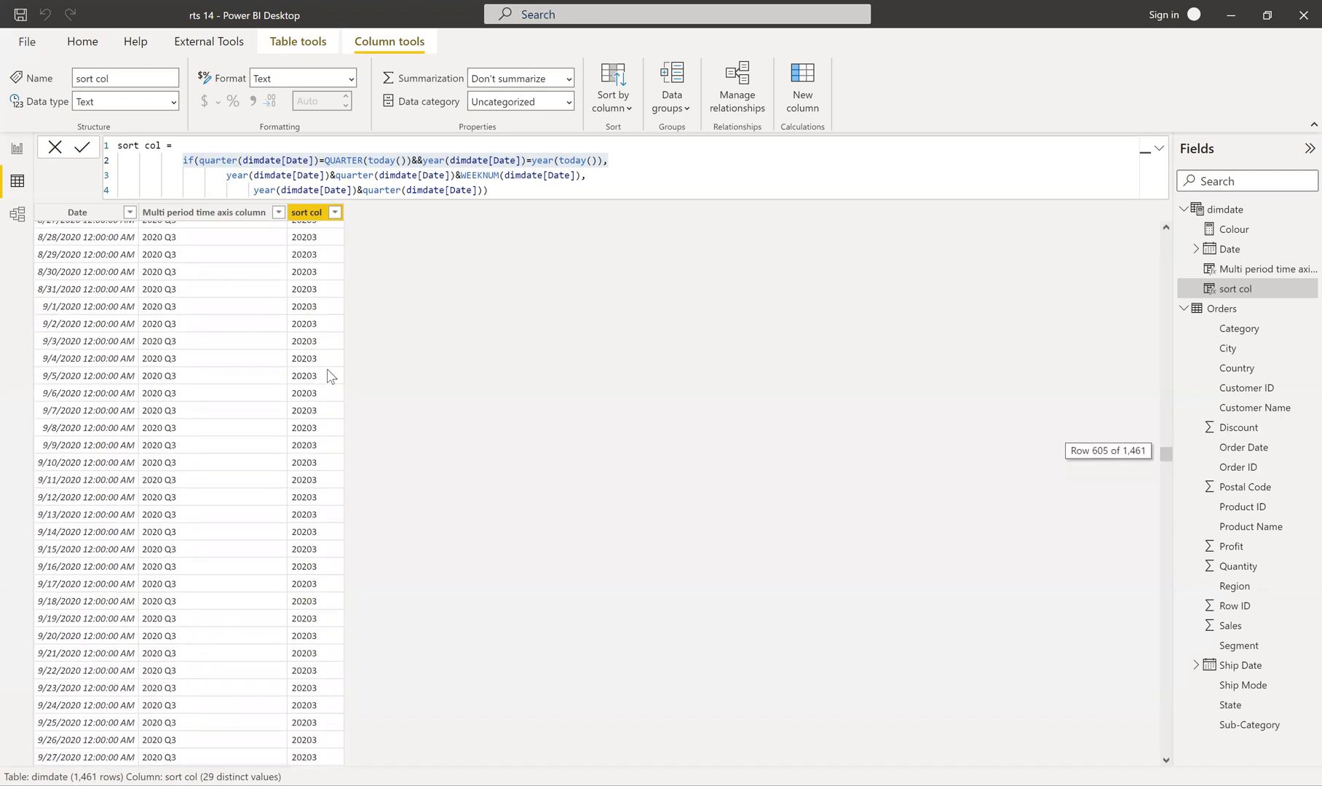
scroll(331, 376, down, 20)
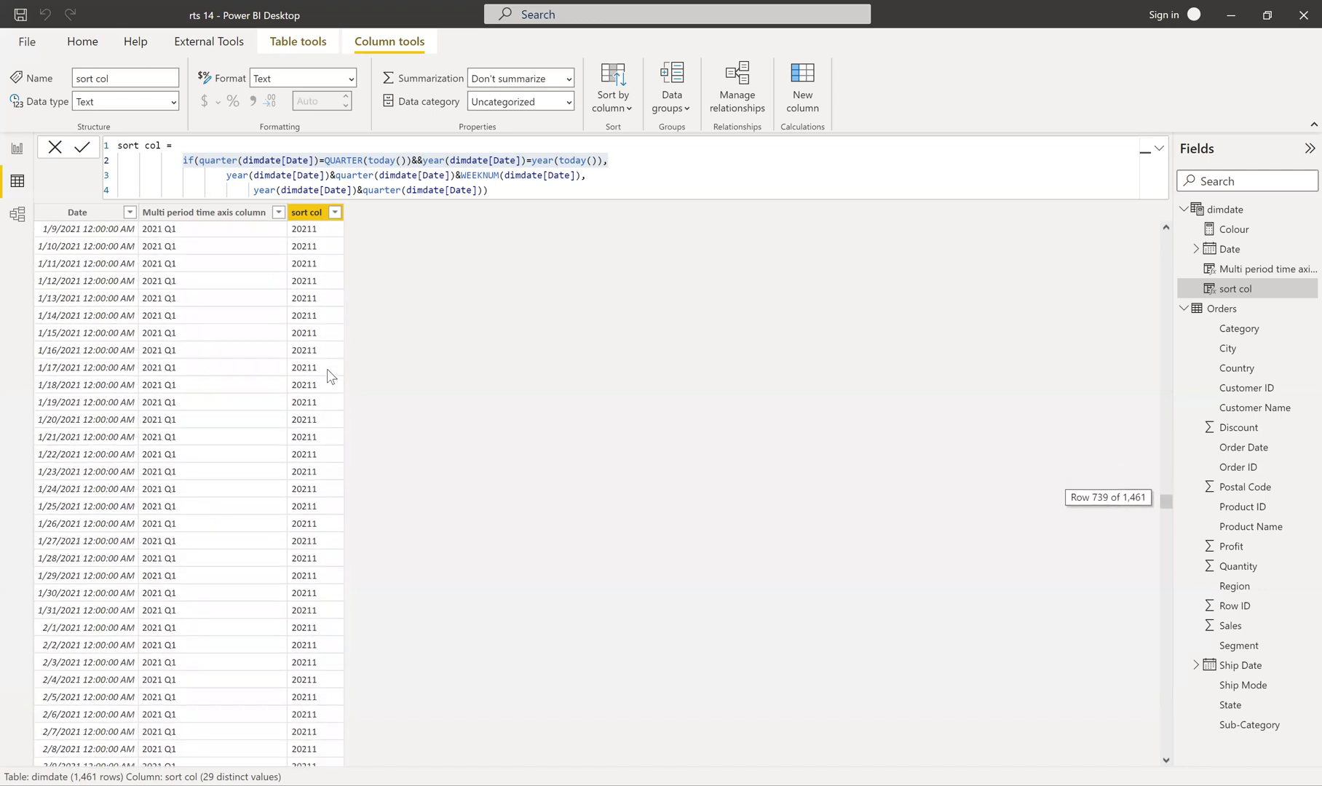
scroll(331, 377, down, 5)
drag(1166, 530, 1170, 710)
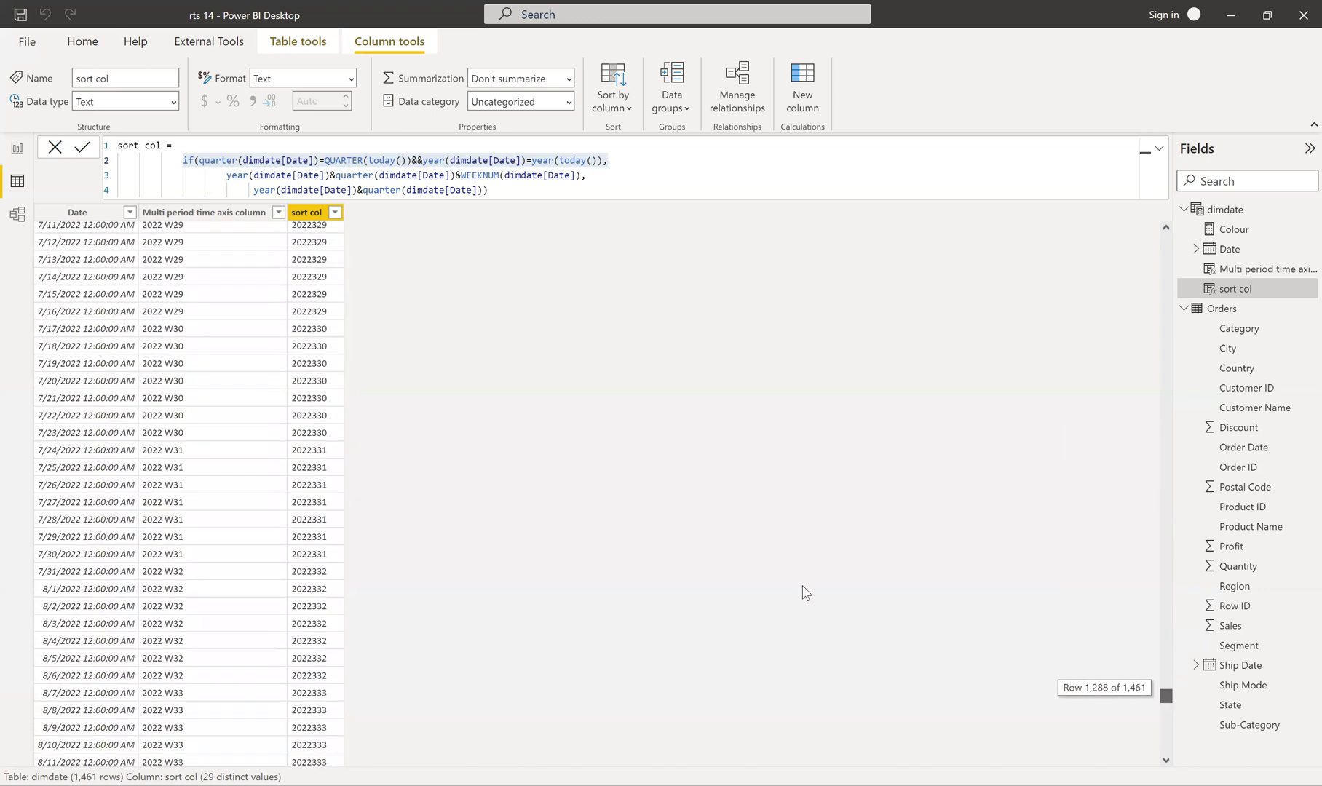
scroll(394, 489, up, 8)
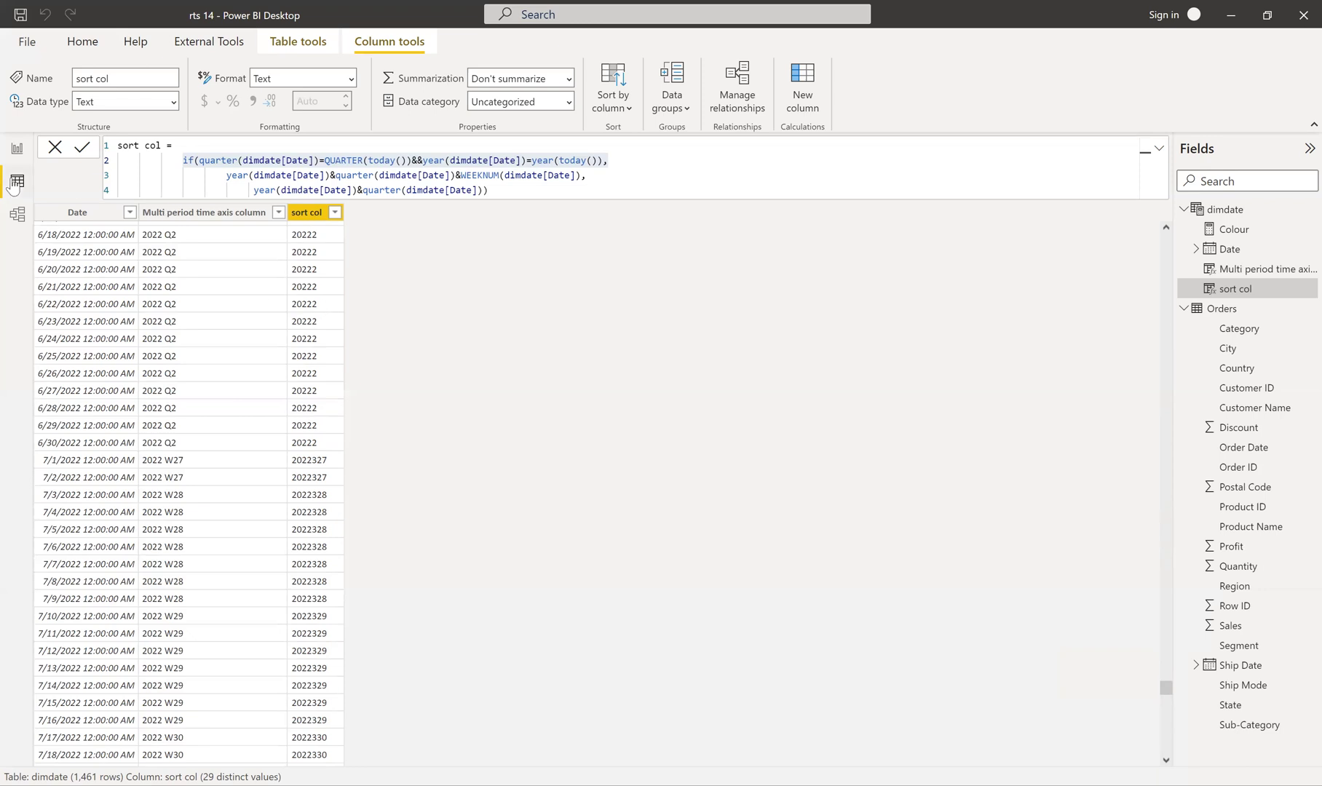
In the Page 1 report, set the Multi period time axis column to sort by sort col and close the formula editor.
click(17, 149)
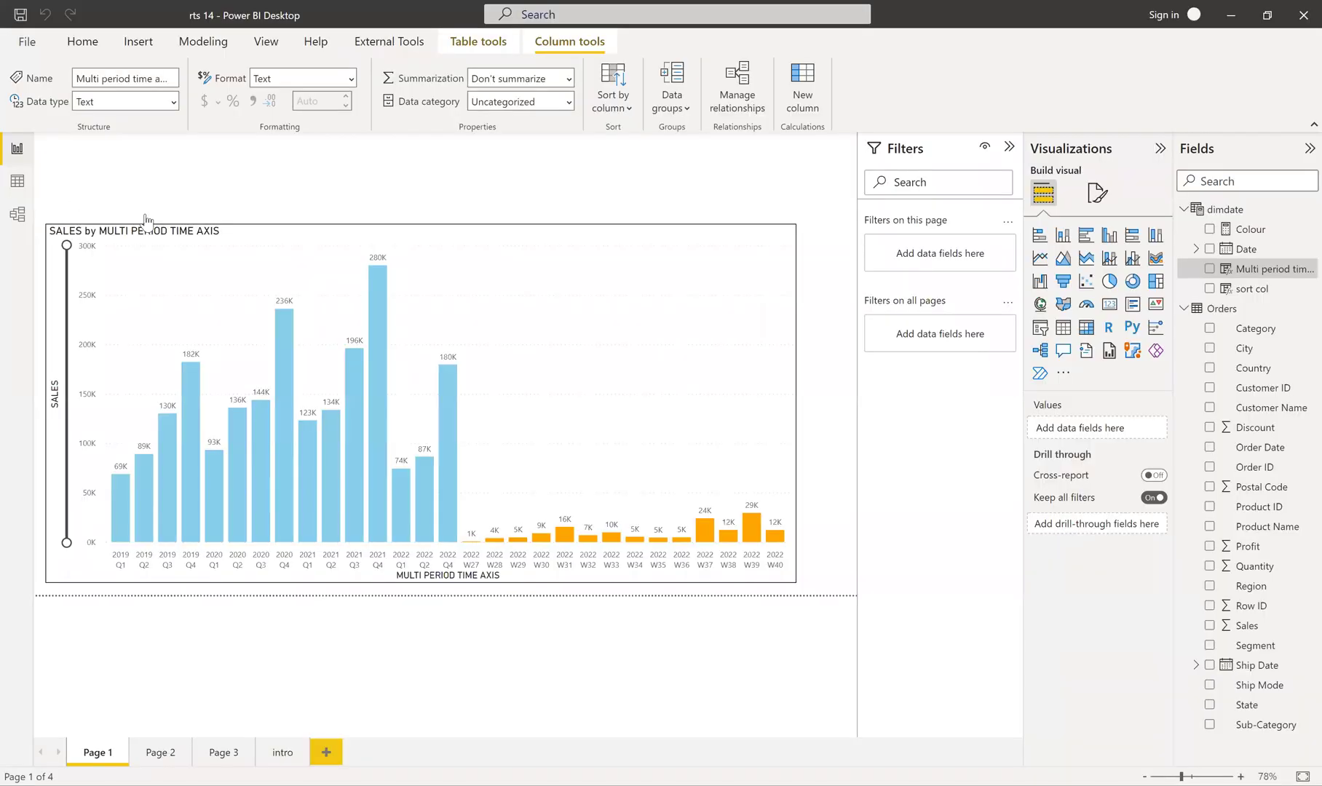
click(1241, 275)
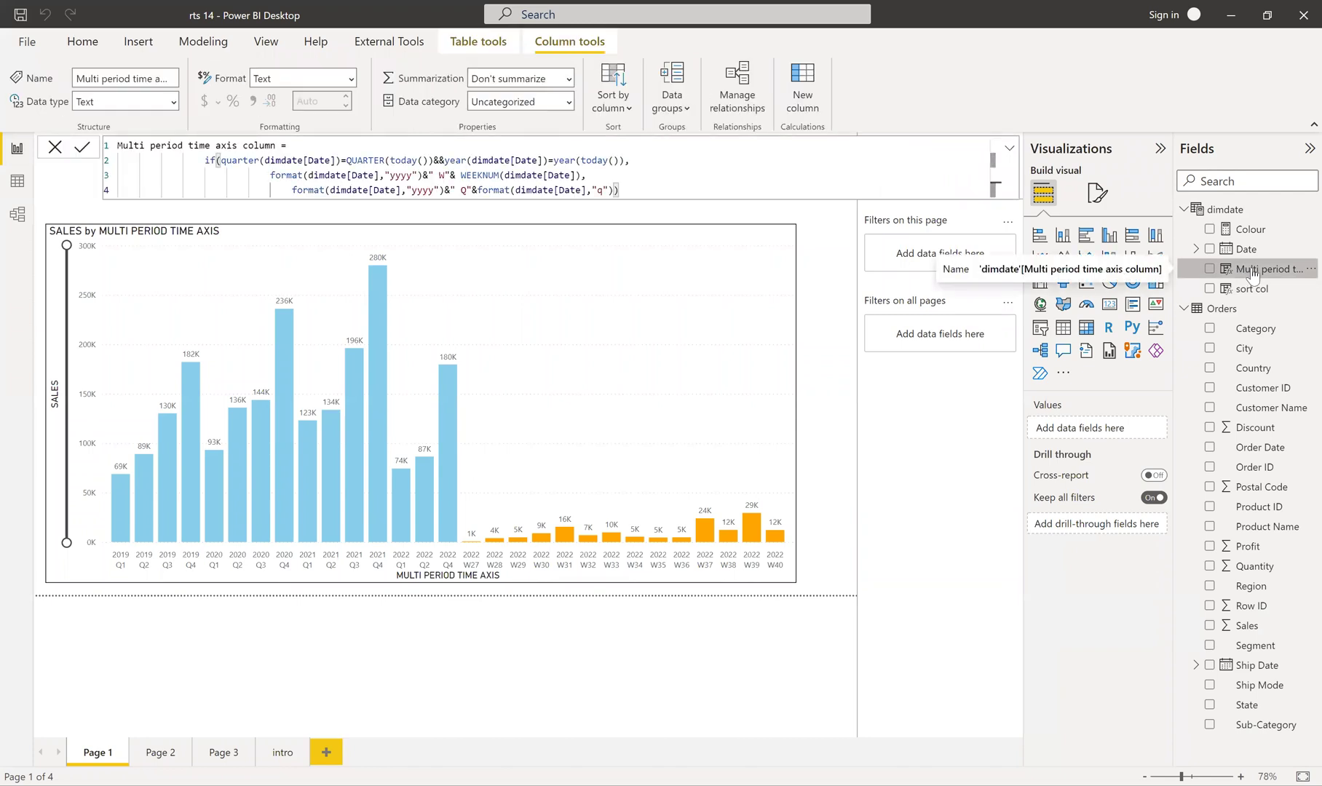
click(786, 342)
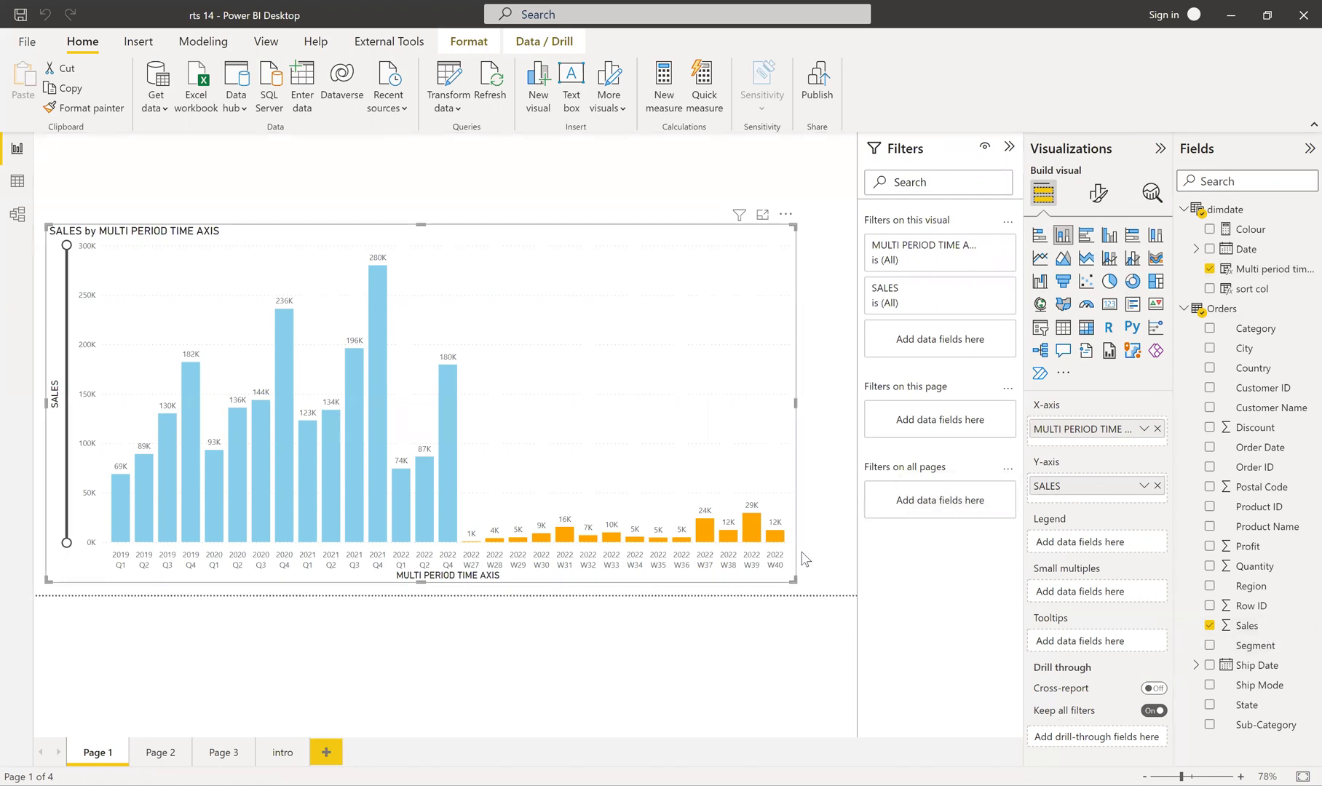
click(1233, 274)
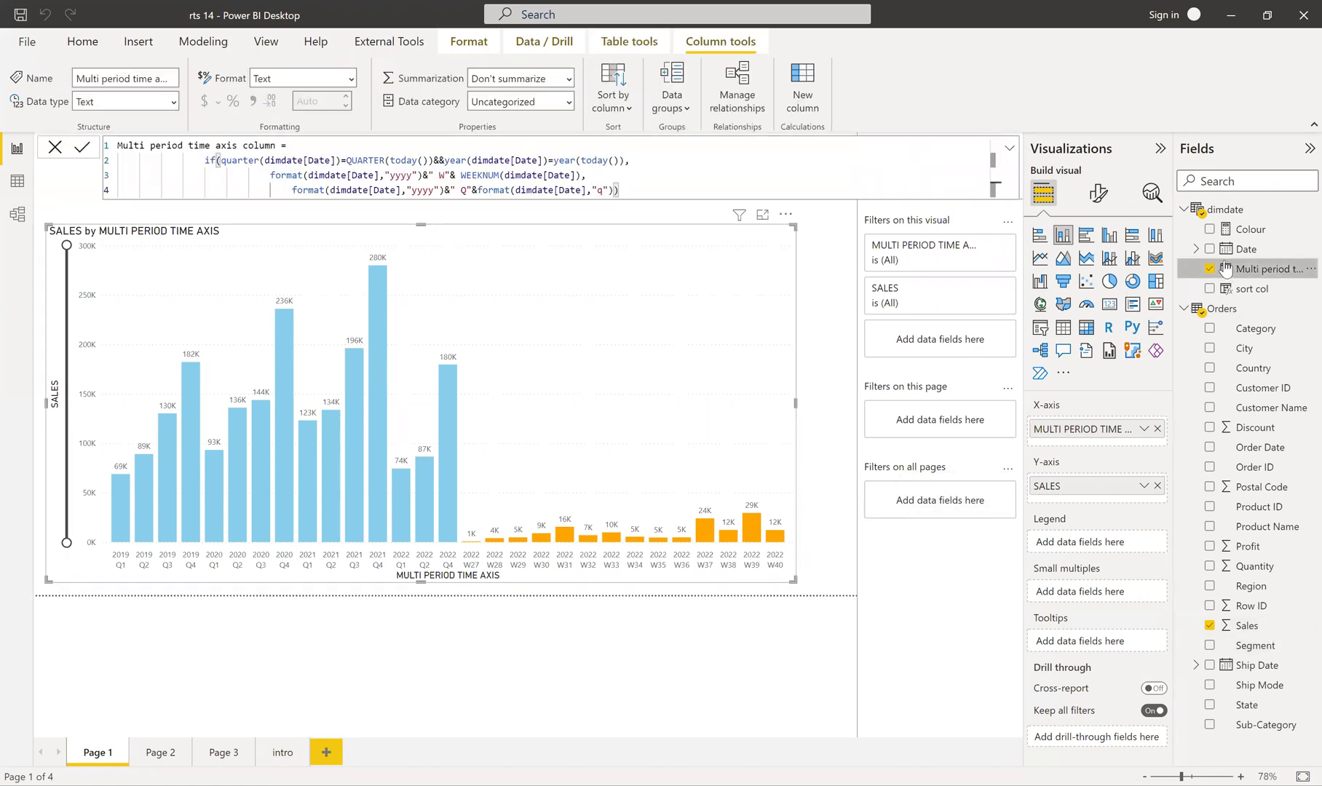
click(624, 108)
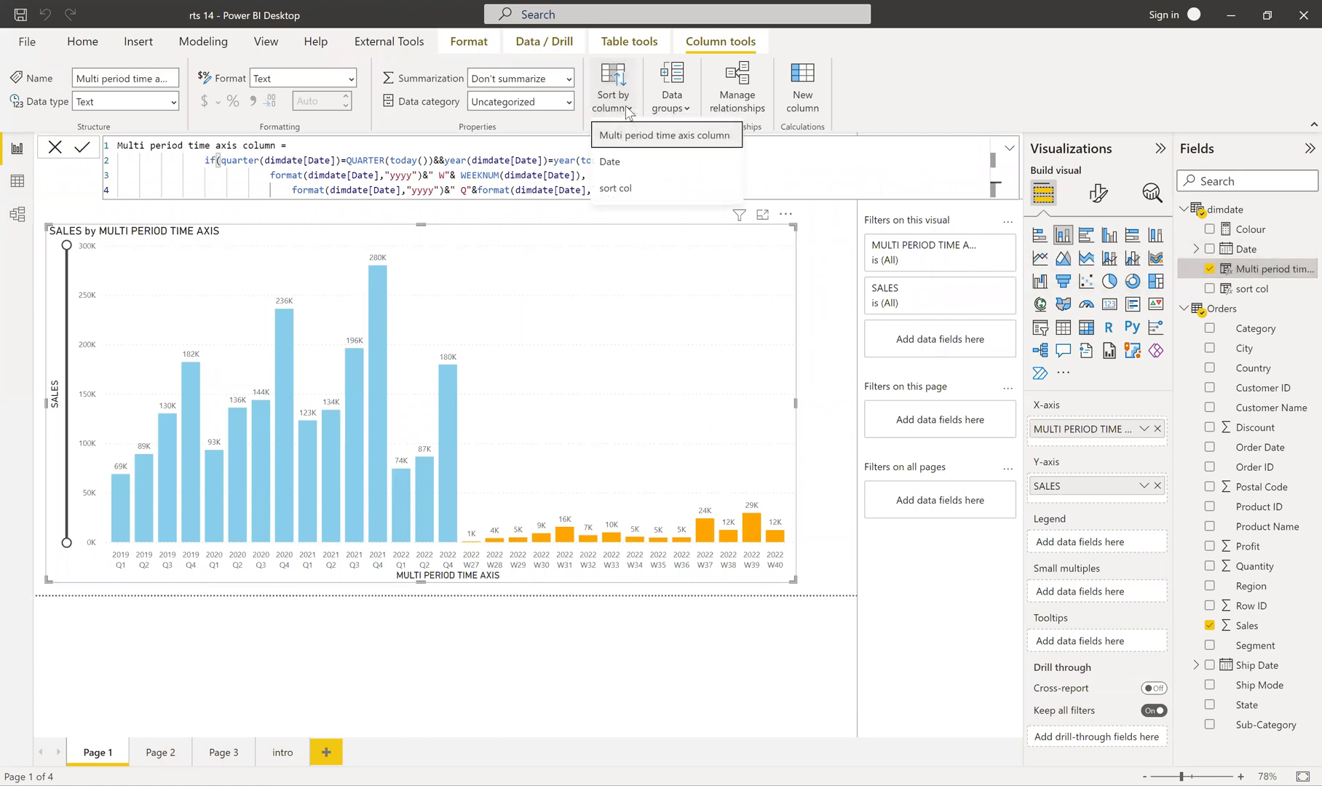
click(615, 189)
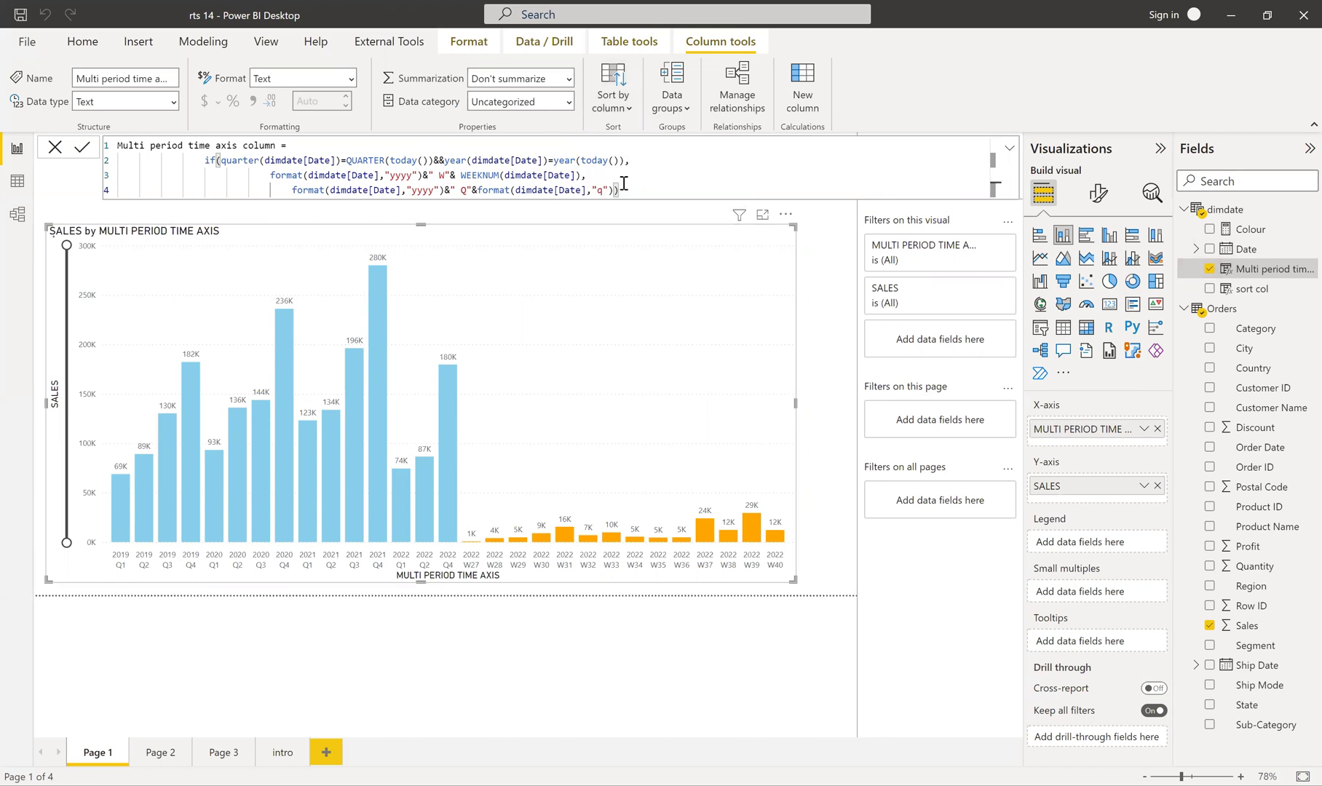
click(56, 148)
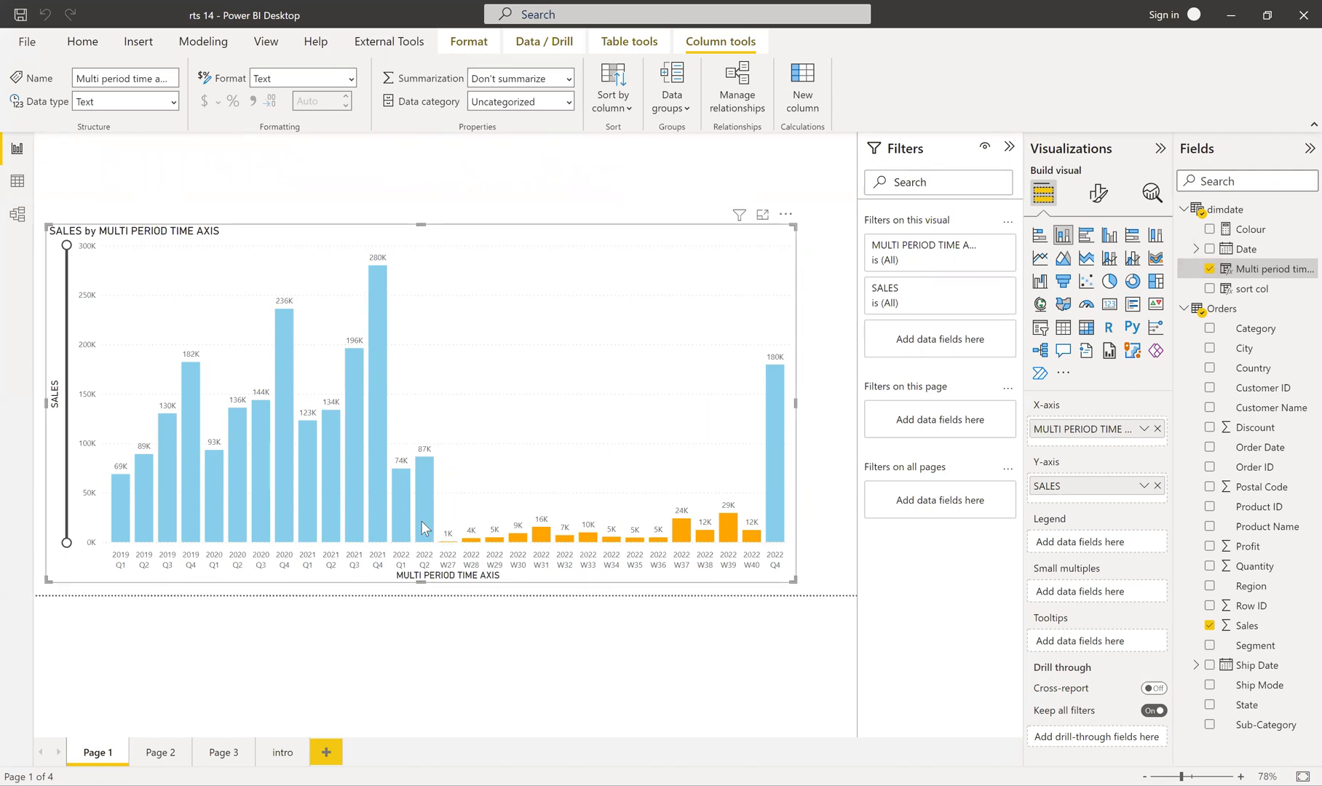
mouse_move(437, 546)
mouse_move(760, 537)
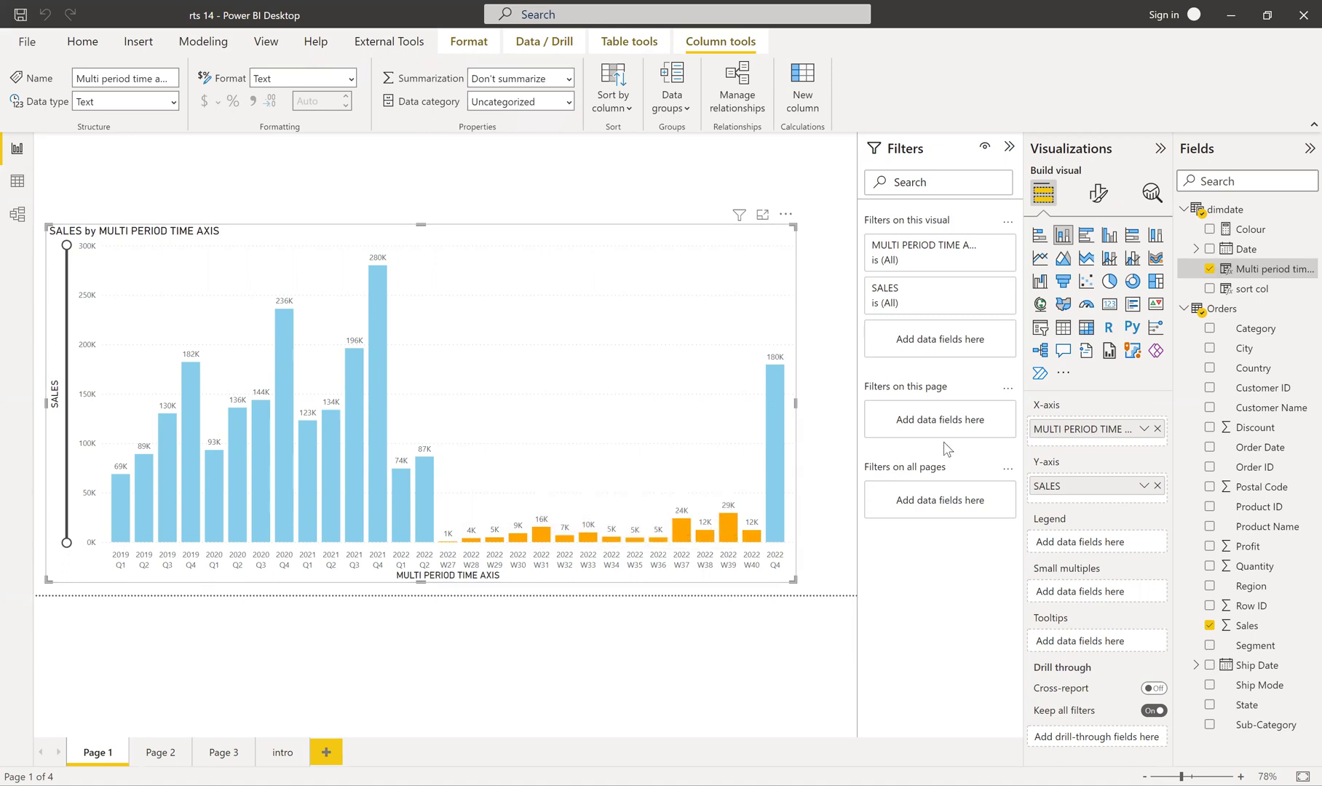
Examine the Colour measure's formula against the 2022 quarter and week values of the Multi period time axis column in the dimdate table data.
click(1247, 230)
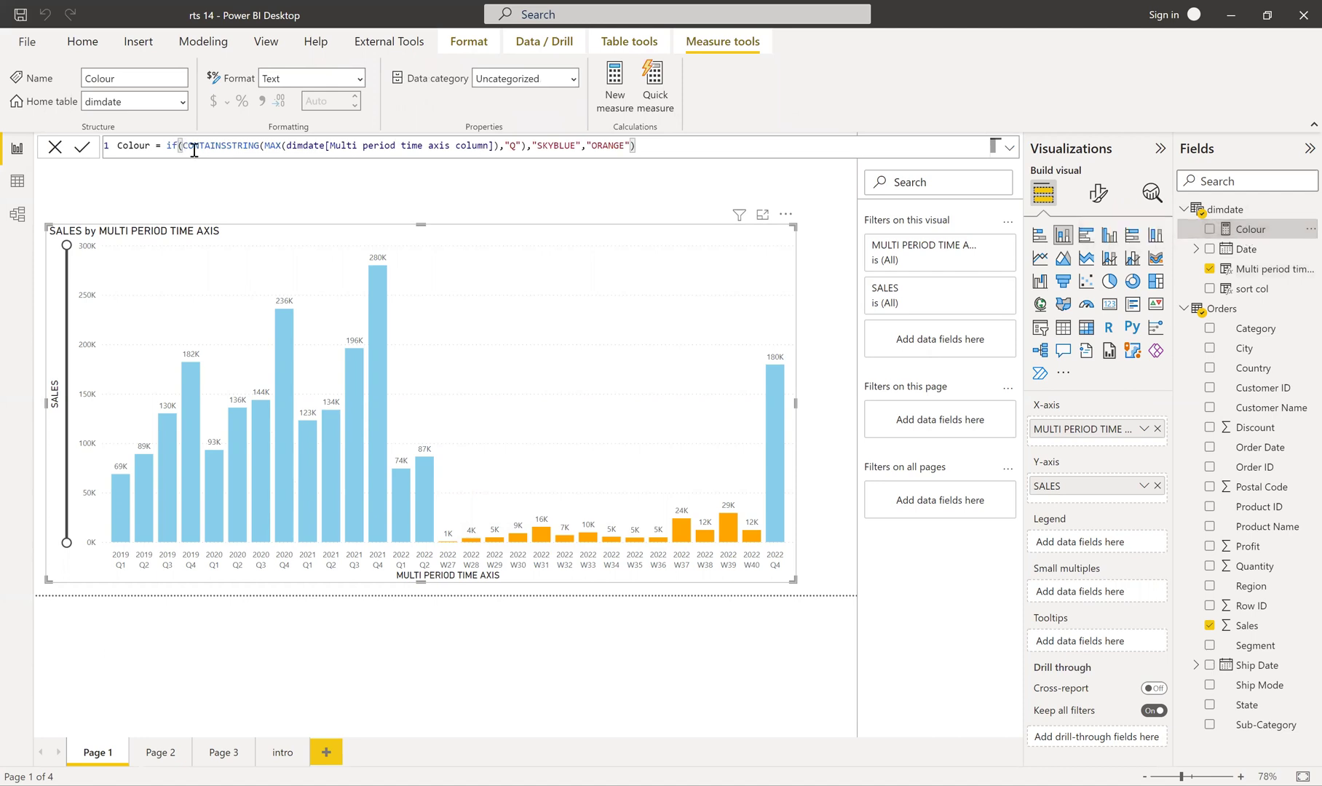
click(17, 183)
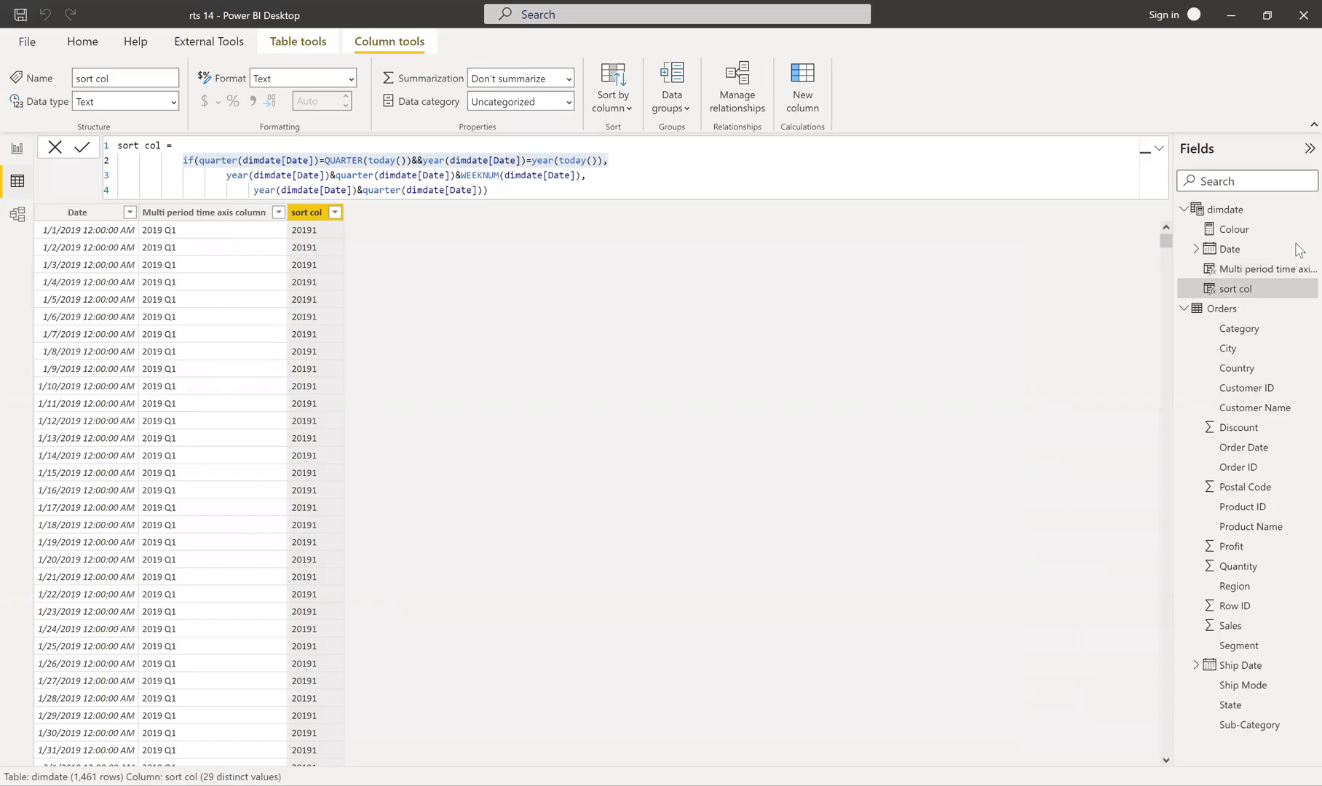
click(1234, 229)
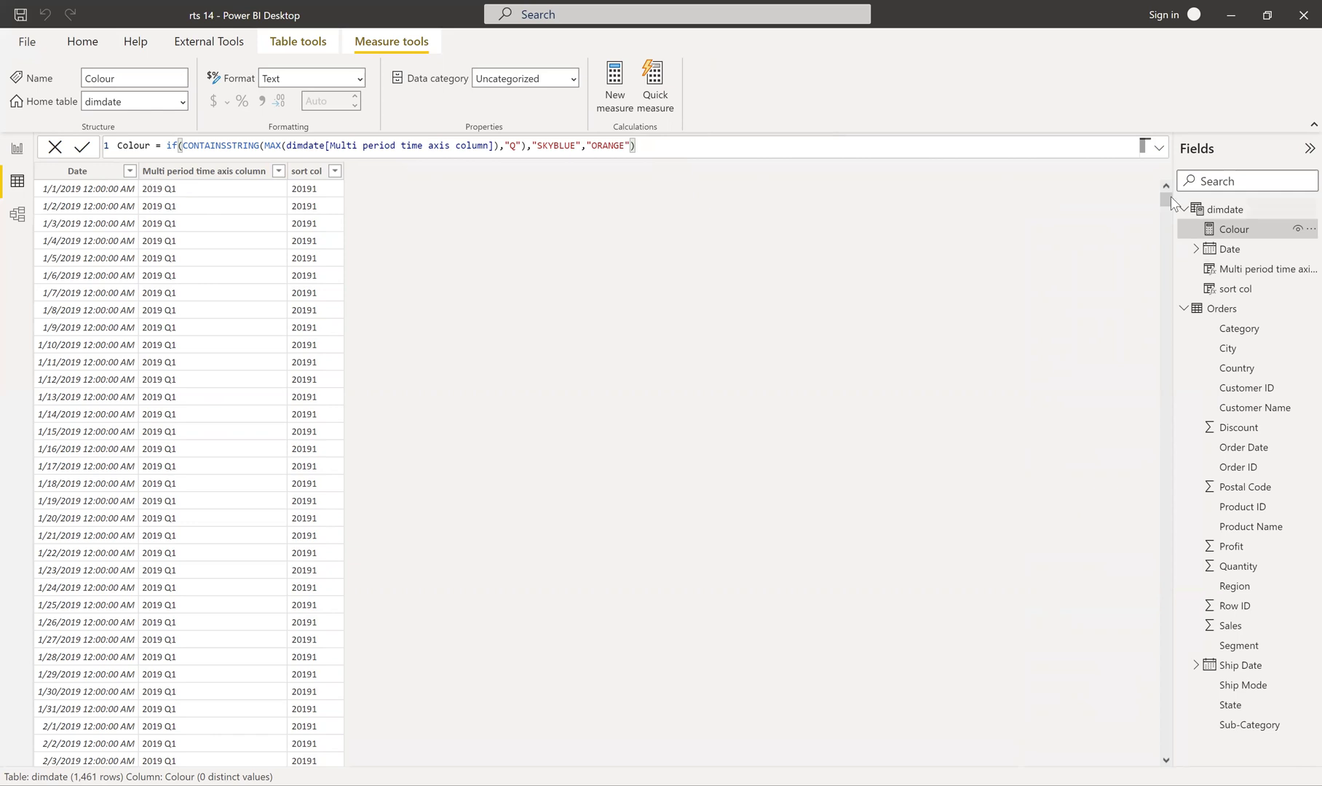
drag(1165, 199, 1165, 685)
scroll(1079, 630, up, 4)
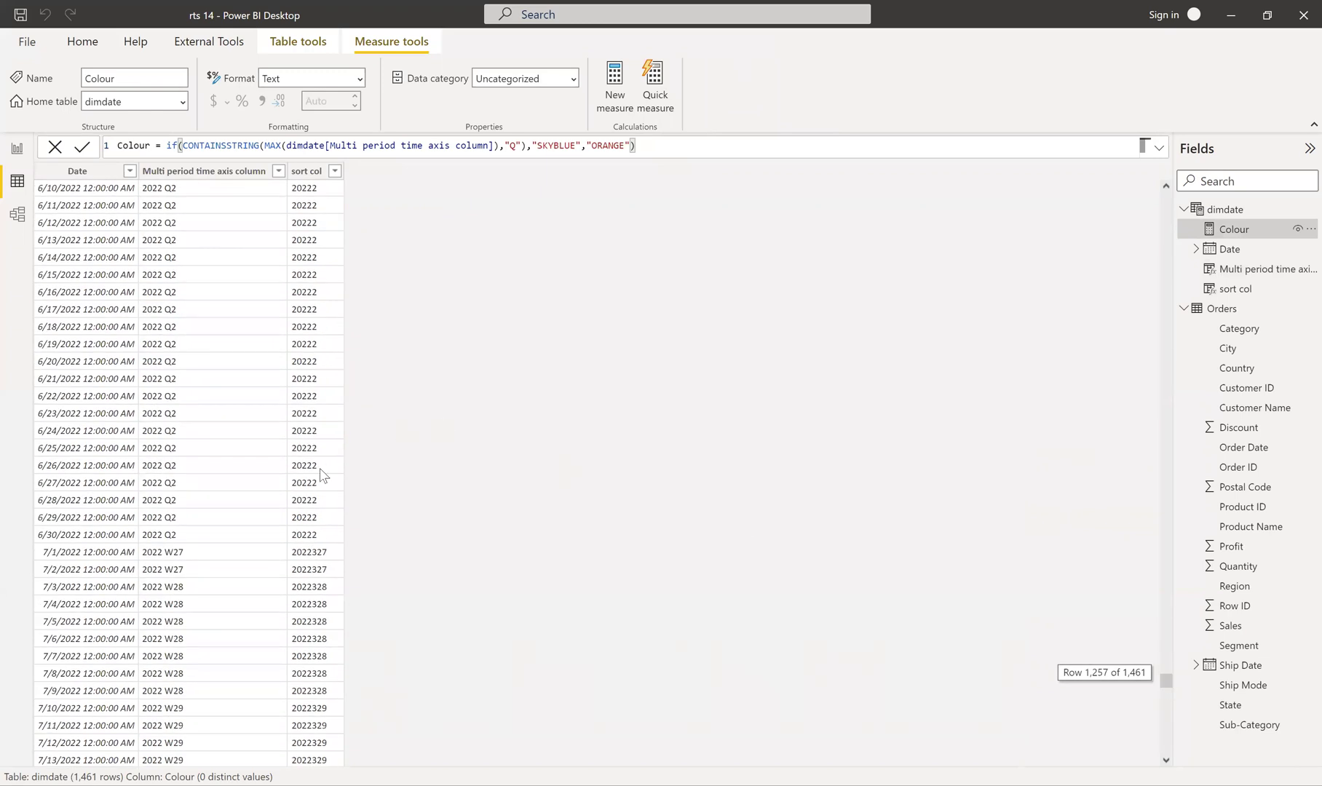
click(166, 540)
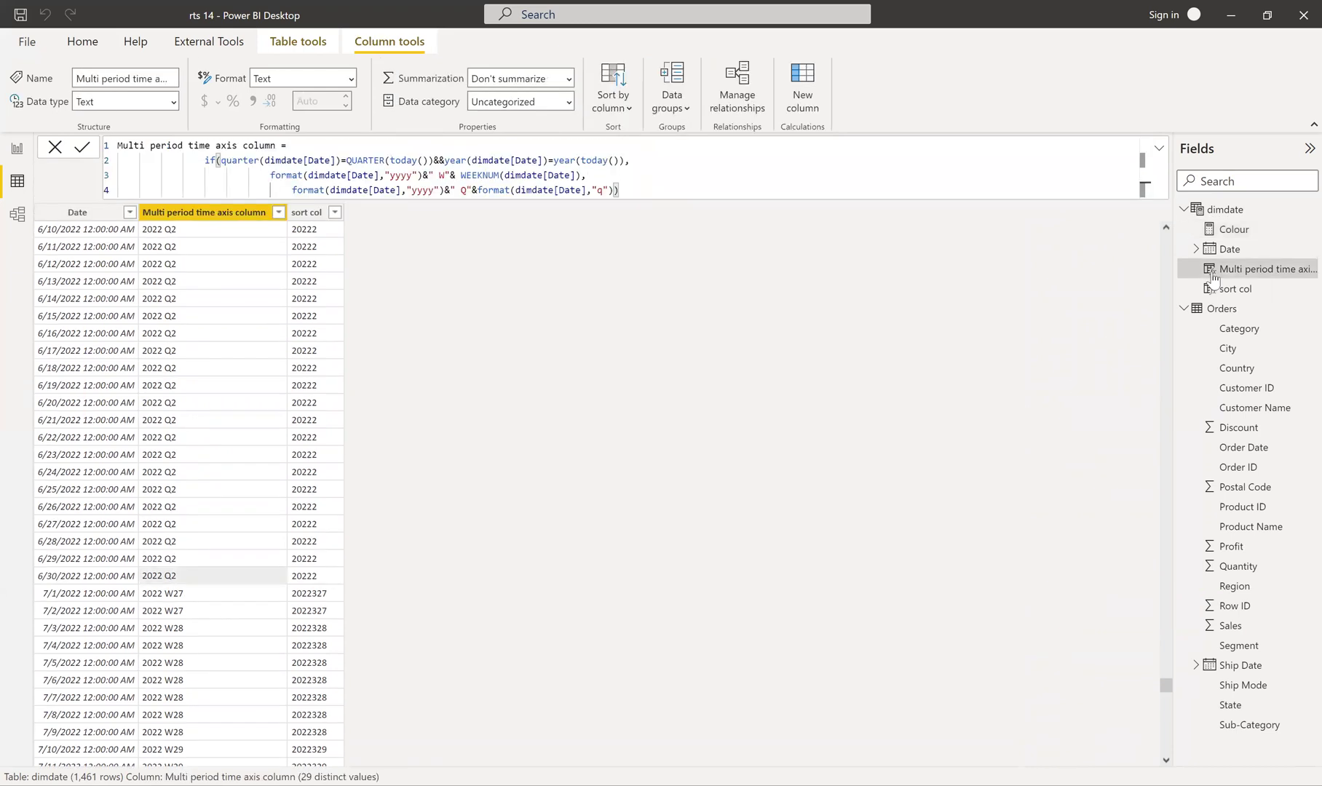
click(1228, 230)
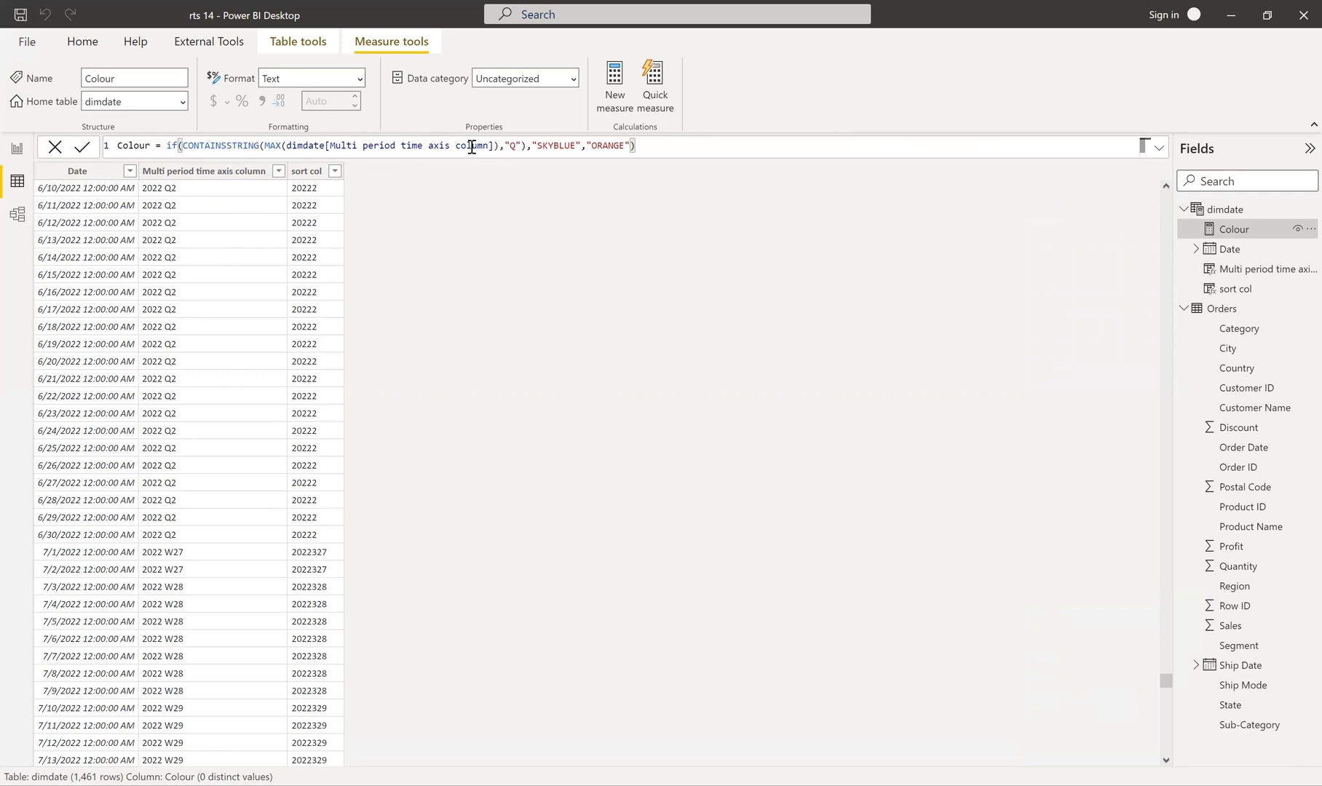
double_click(515, 146)
click(520, 149)
text())
In the Page 1 report, base the sales chart's default column color on the Colour measure from dimdate, using the Field value format style.
click(18, 151)
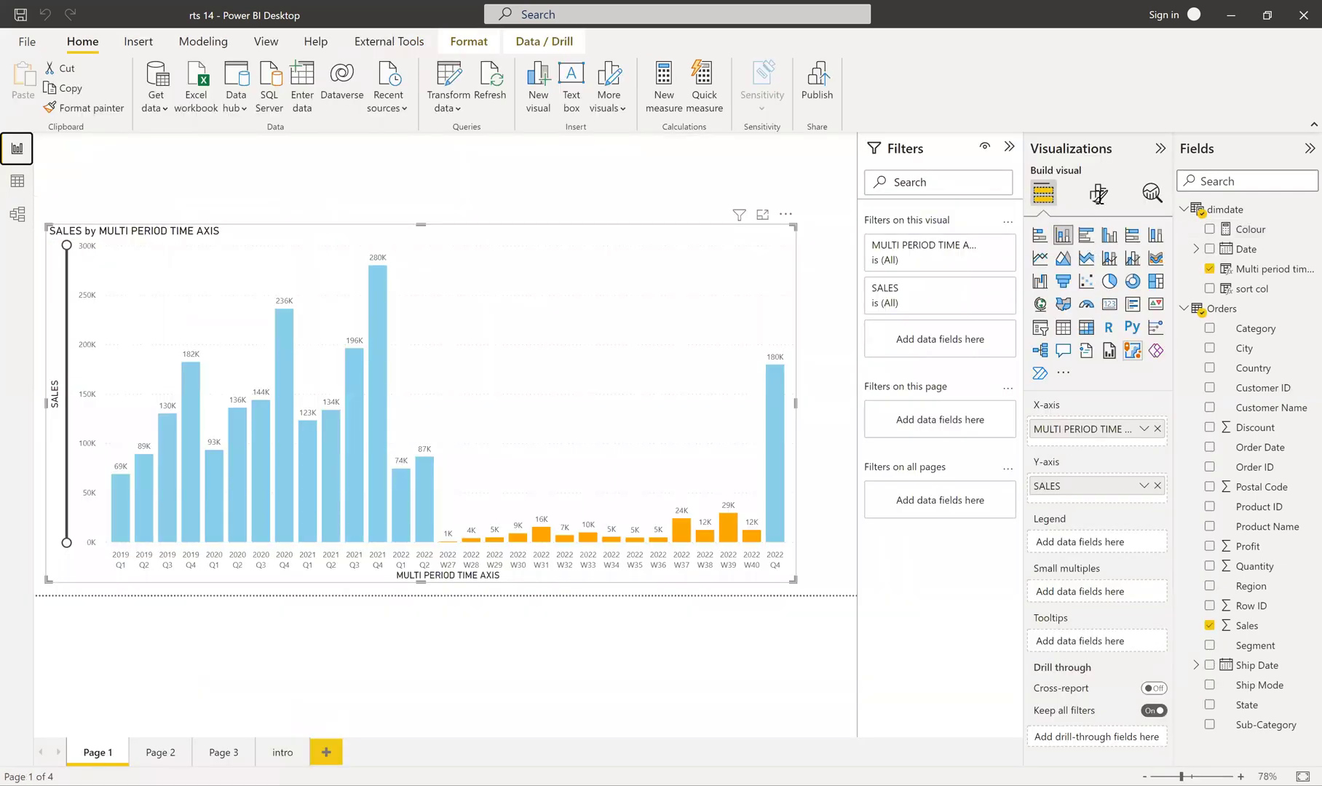
click(1101, 196)
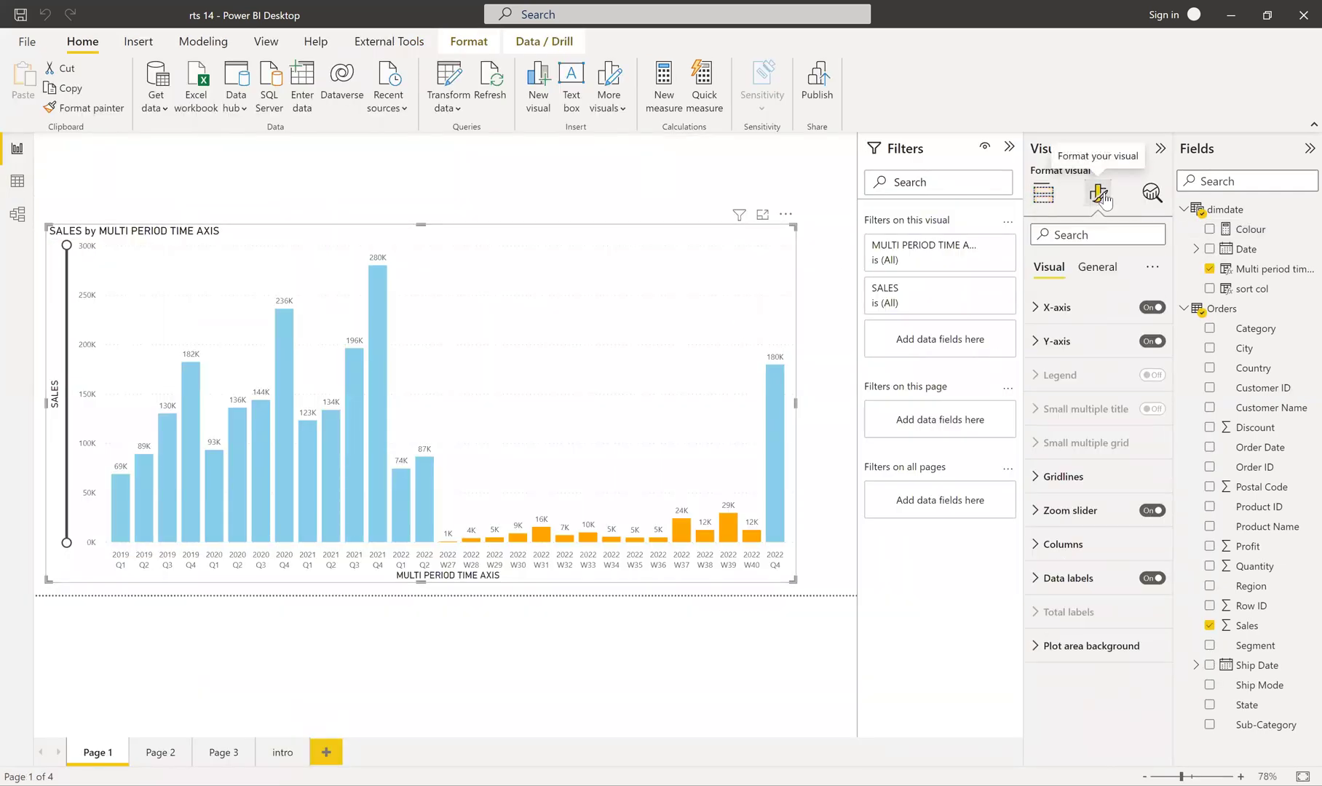
click(1033, 545)
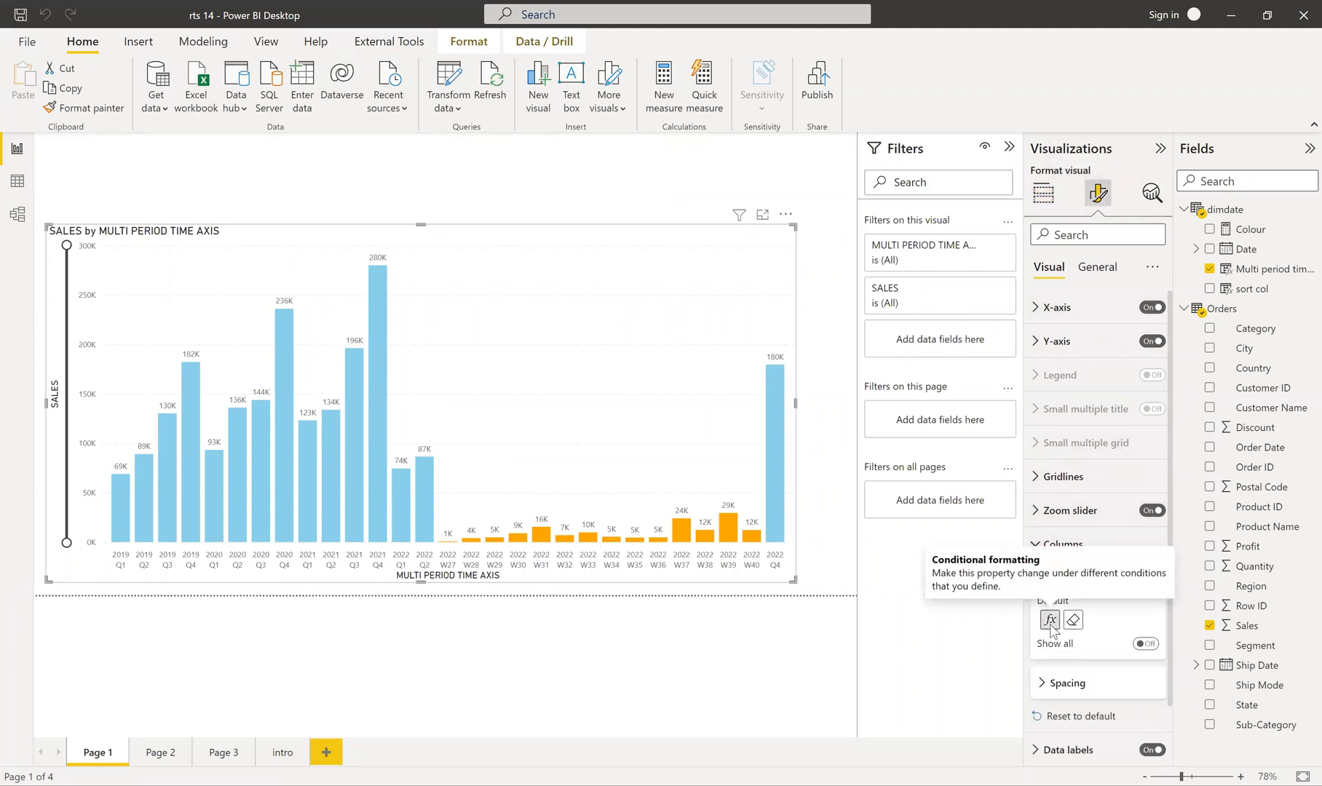
click(1050, 620)
click(325, 209)
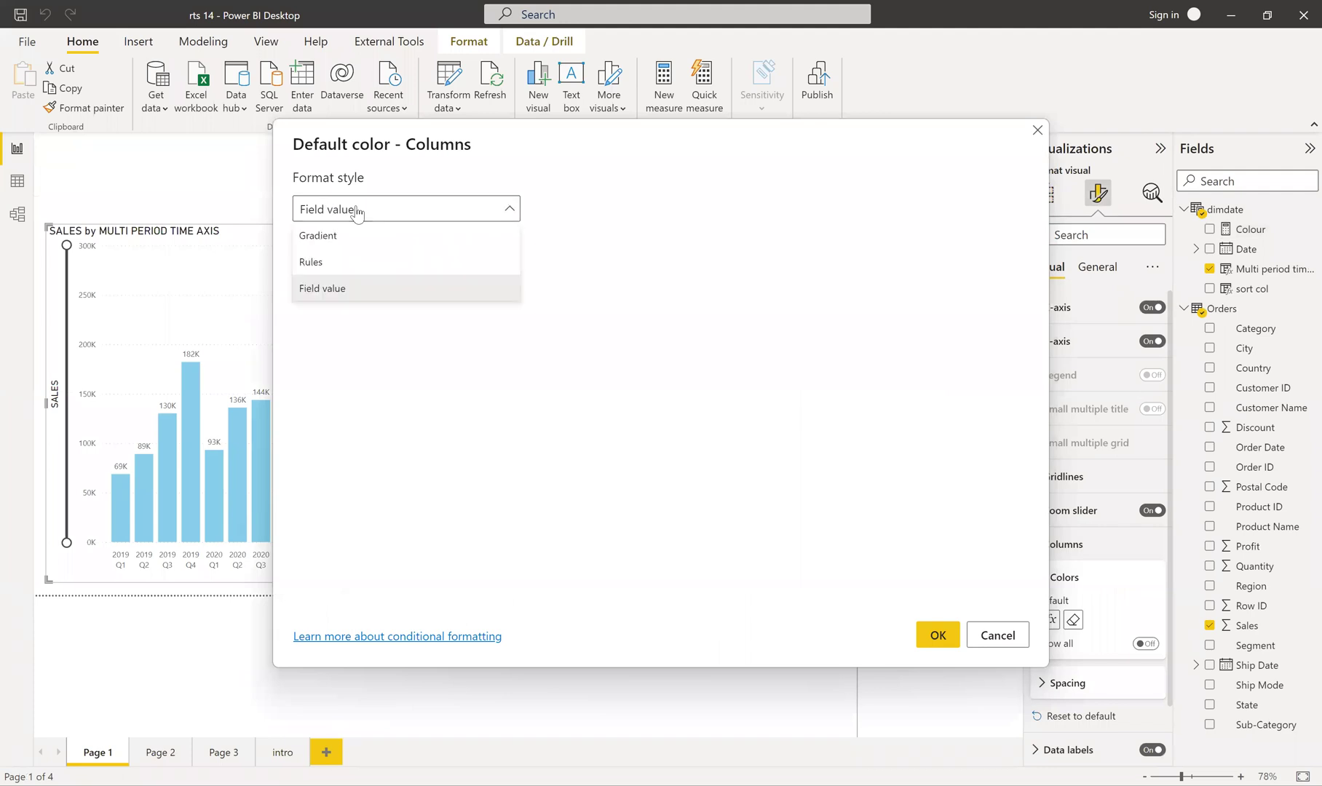
click(350, 286)
click(368, 284)
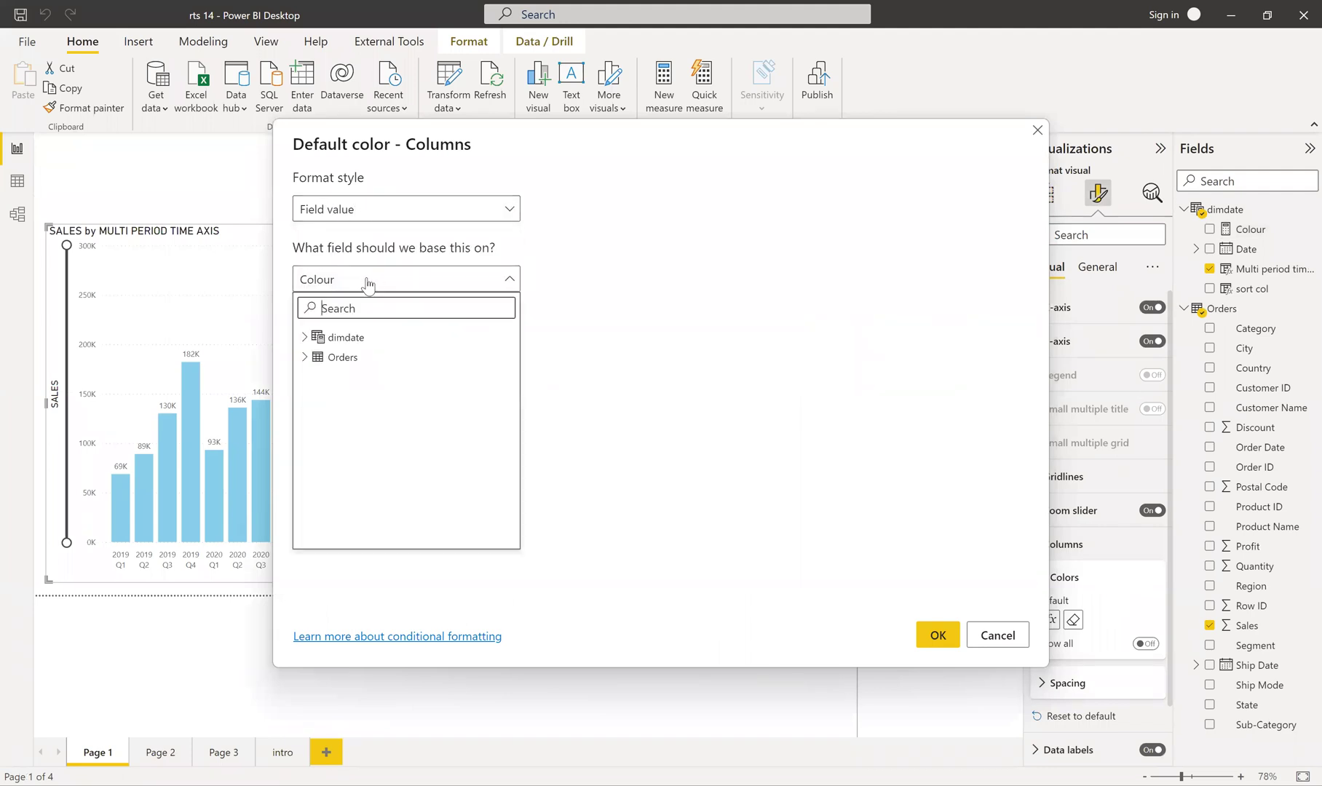
click(313, 338)
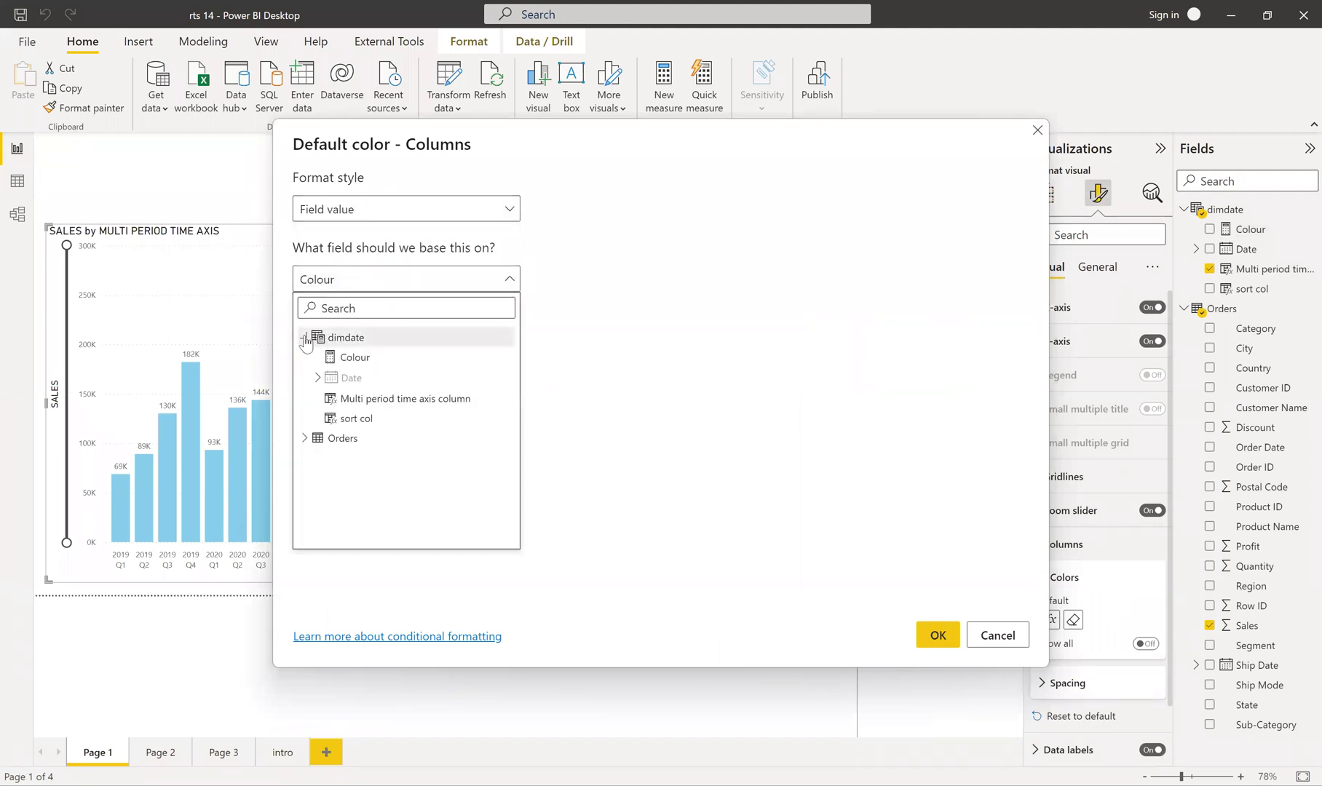
click(370, 361)
click(937, 636)
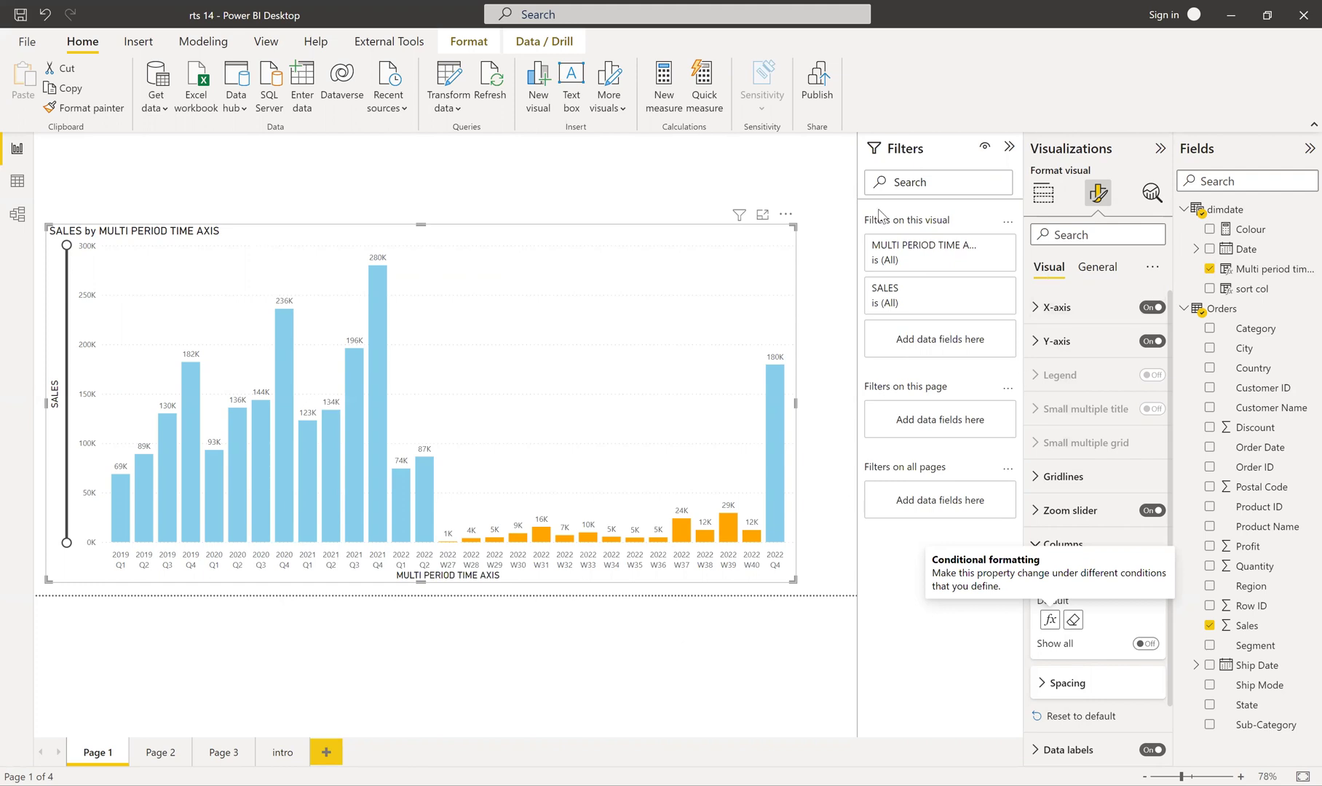
click(839, 204)
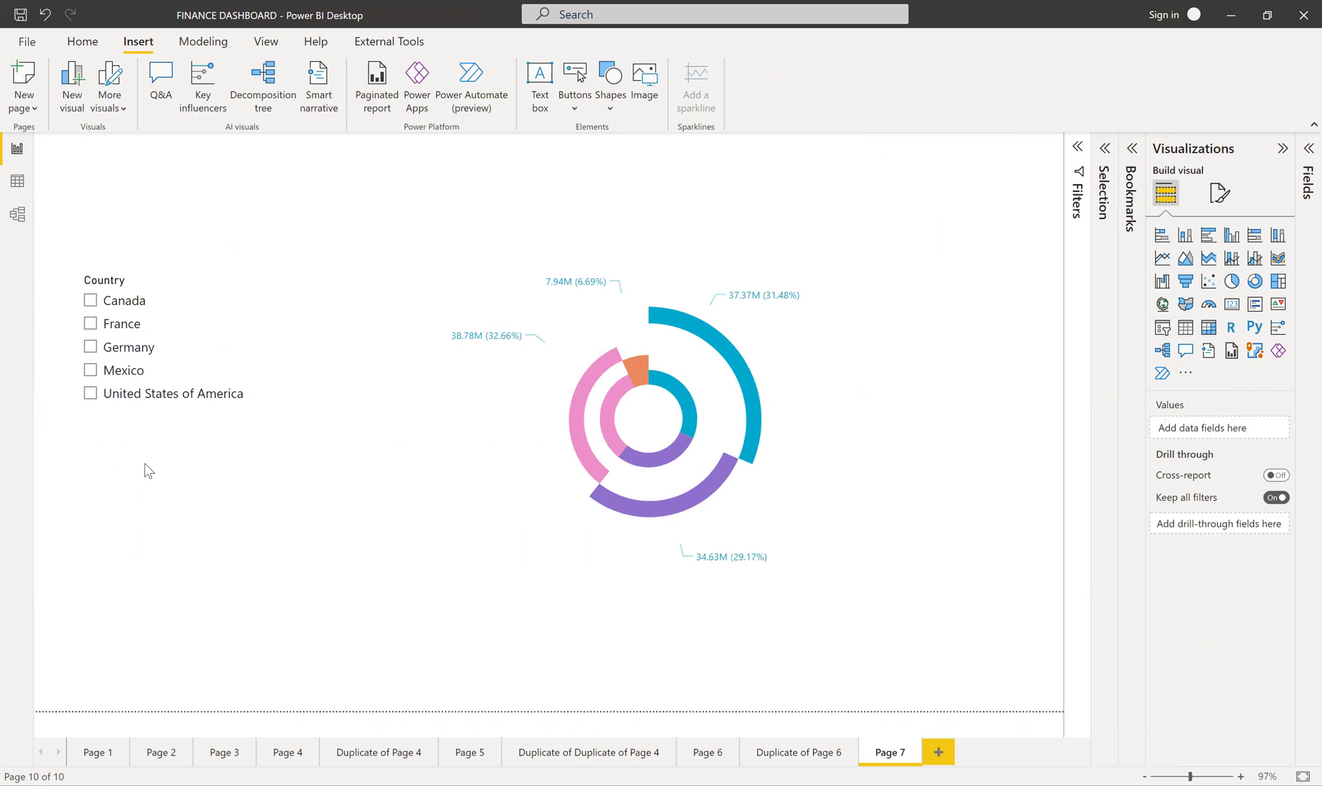
On Page 7 of the FINANCE DASHBOARD report, filter the donut chart by Canada, France, Germany, Mexico and United States of America, one at a time.
click(90, 301)
click(90, 324)
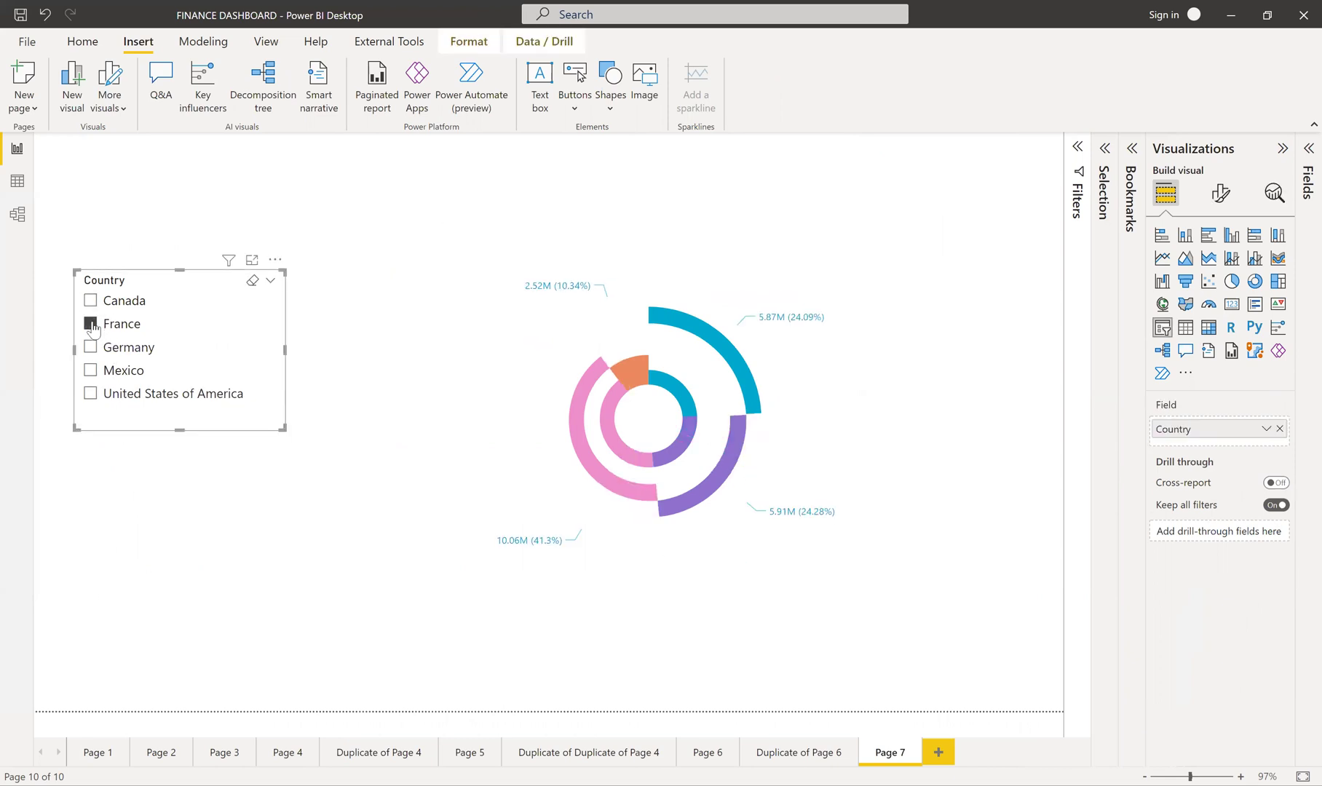
click(91, 348)
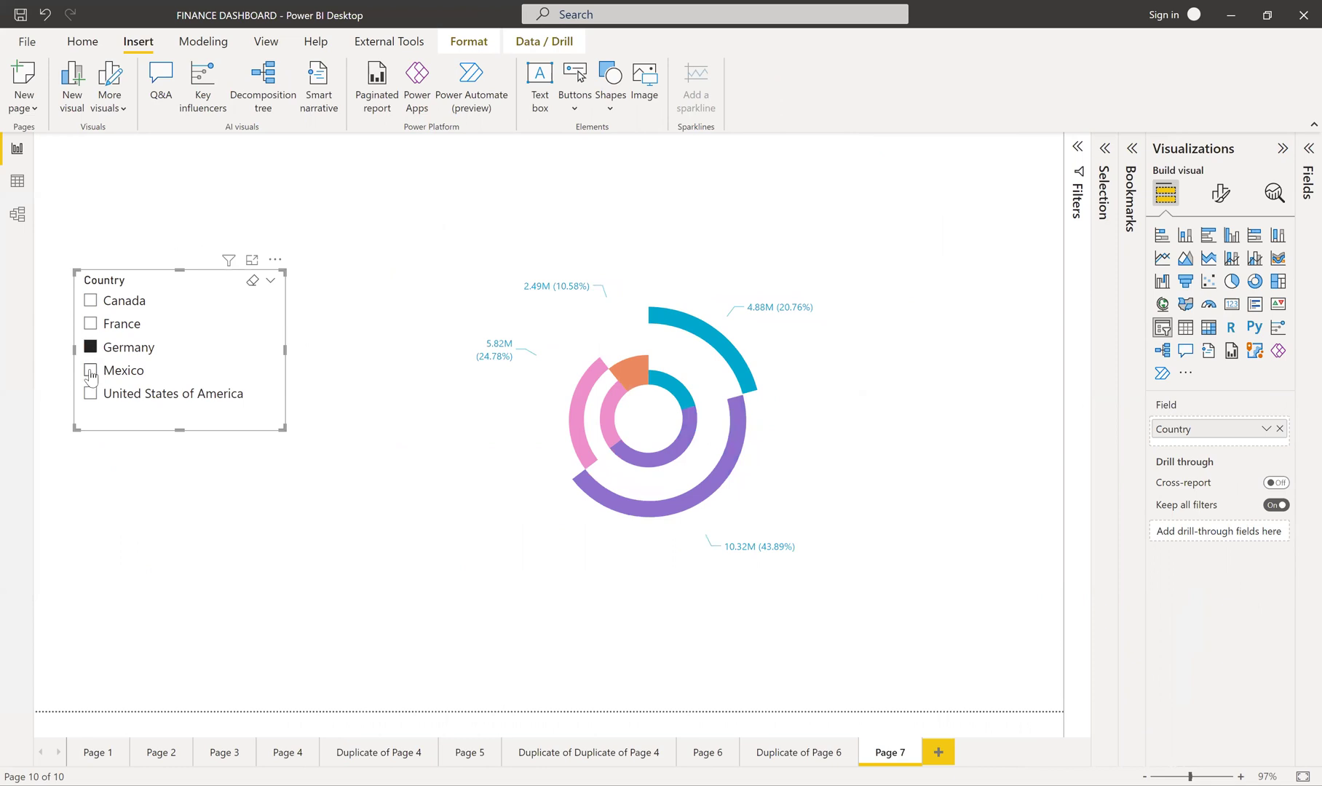
click(90, 370)
click(91, 394)
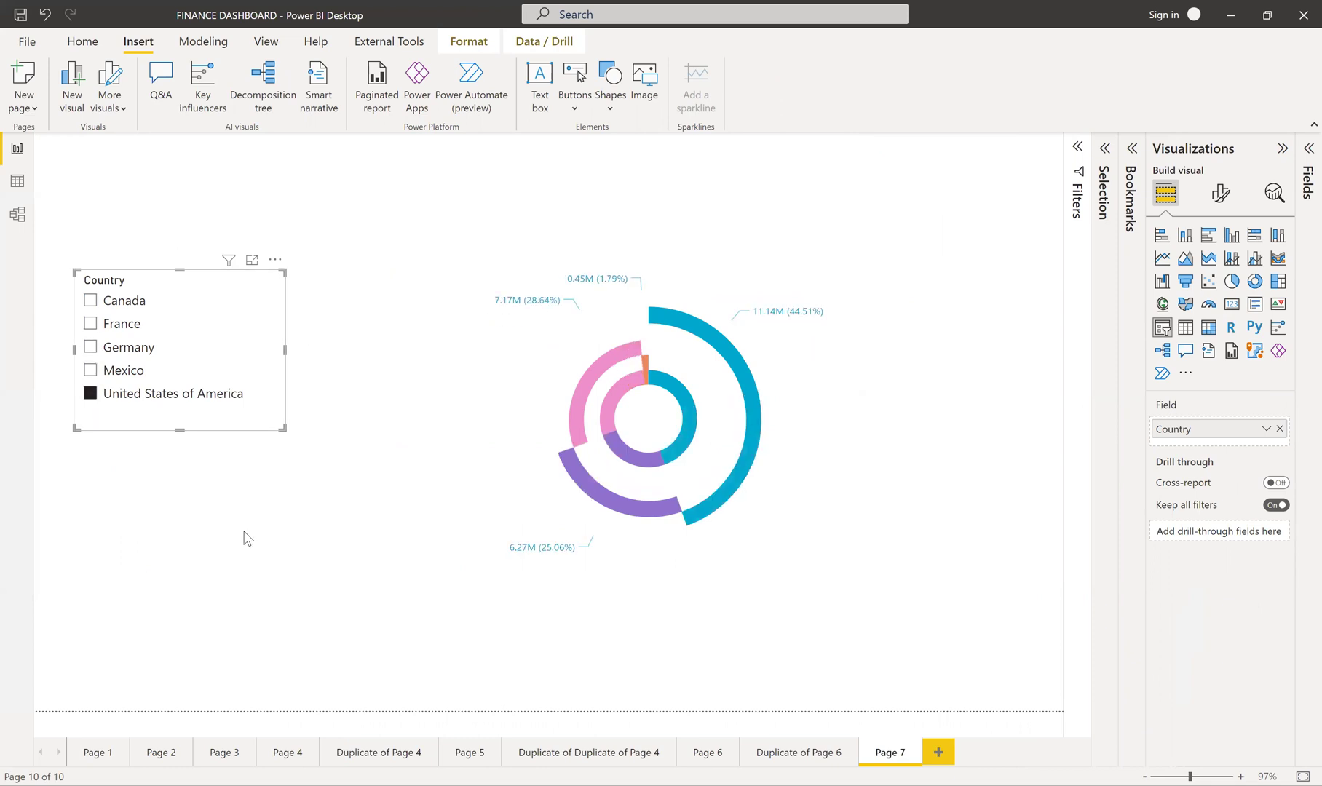
click(107, 400)
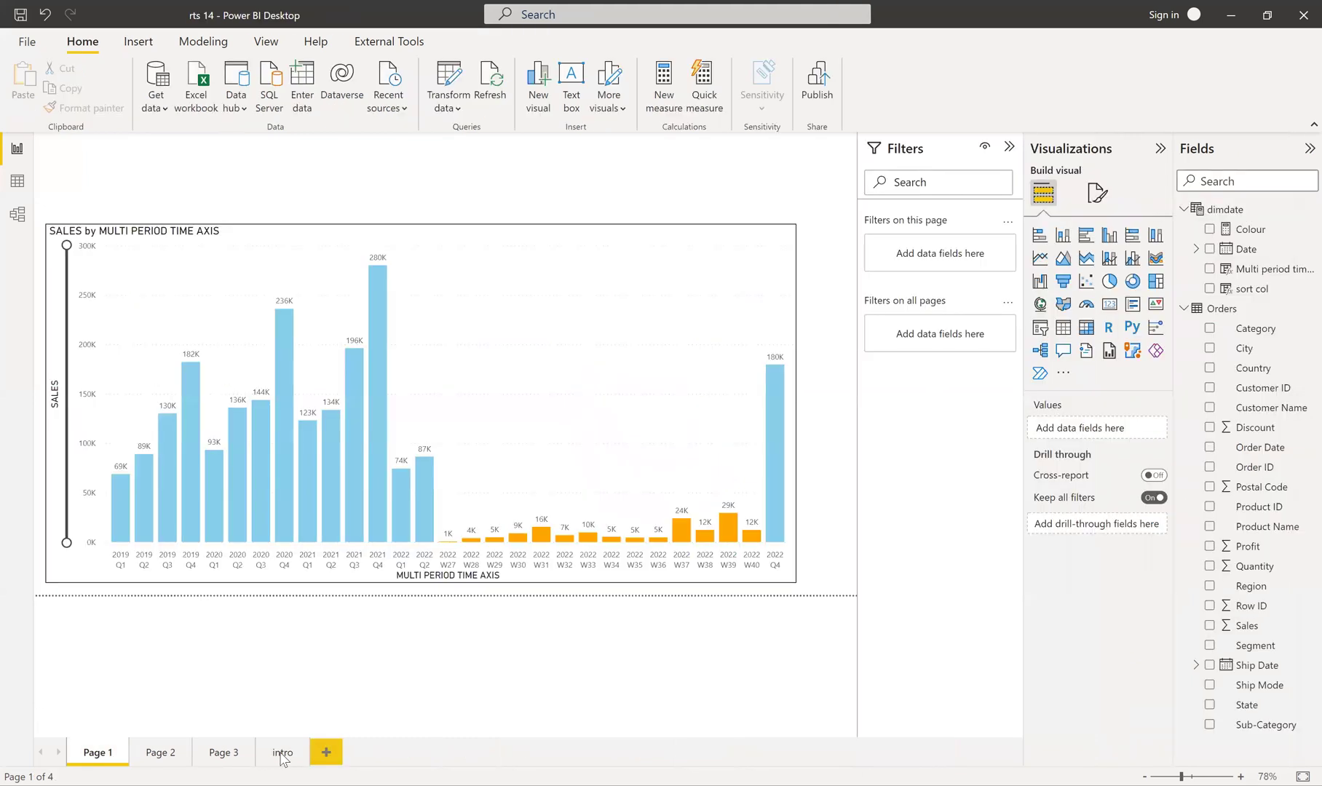
click(283, 755)
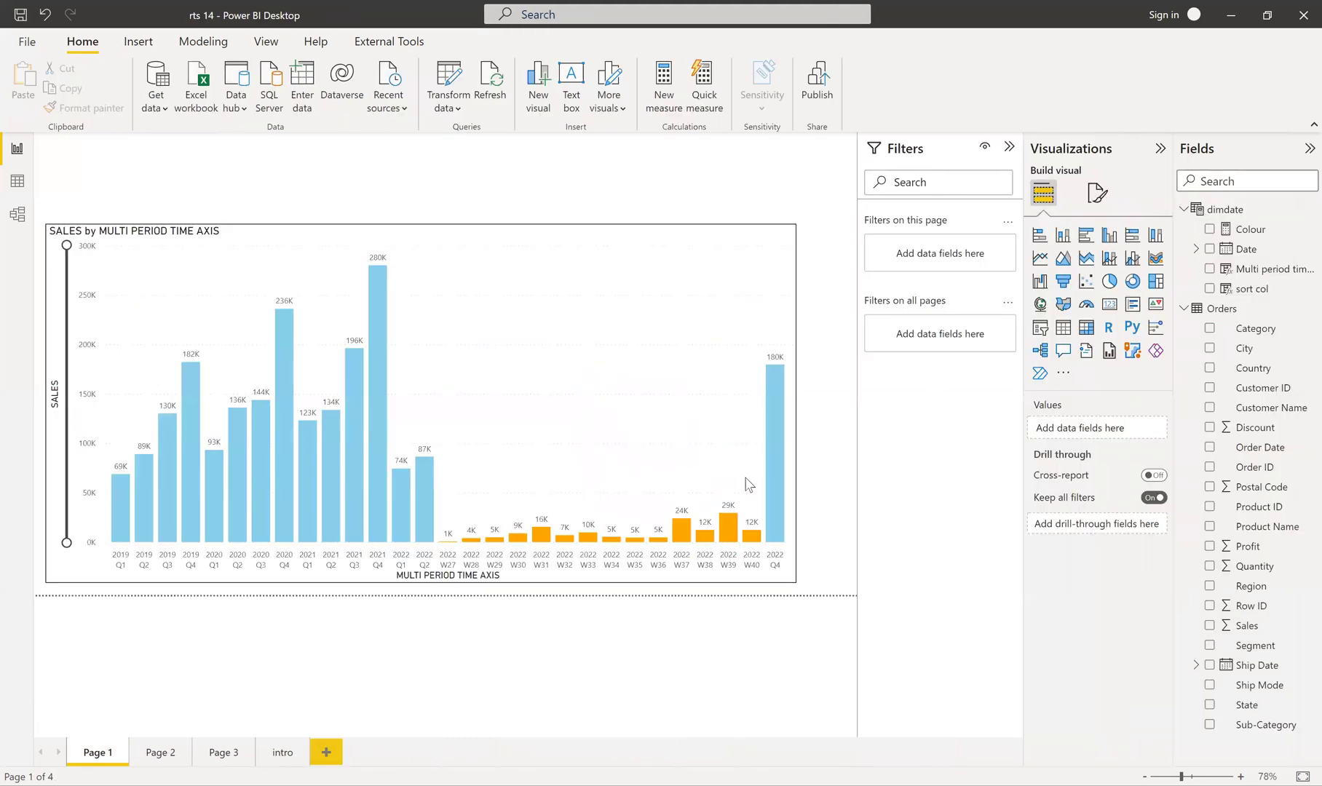